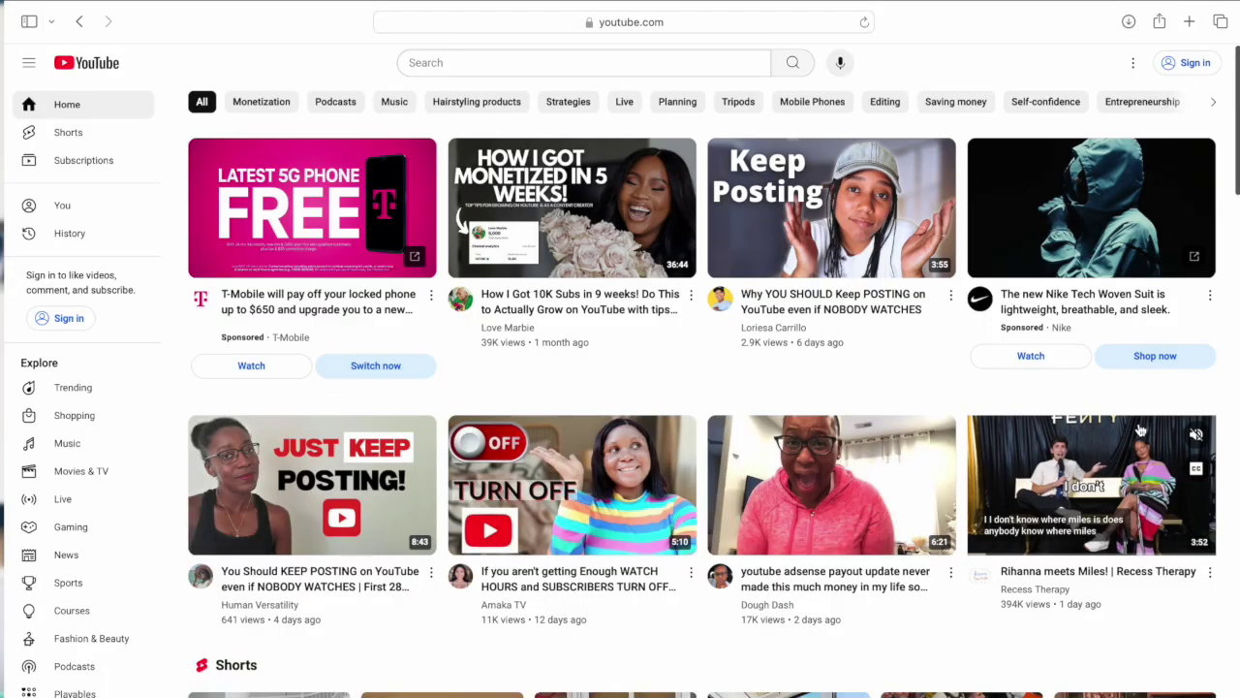
Start creating a new Google account for work or business use with a free Gmail address
{"action": "left_click", "coordinate": [1192, 64]}
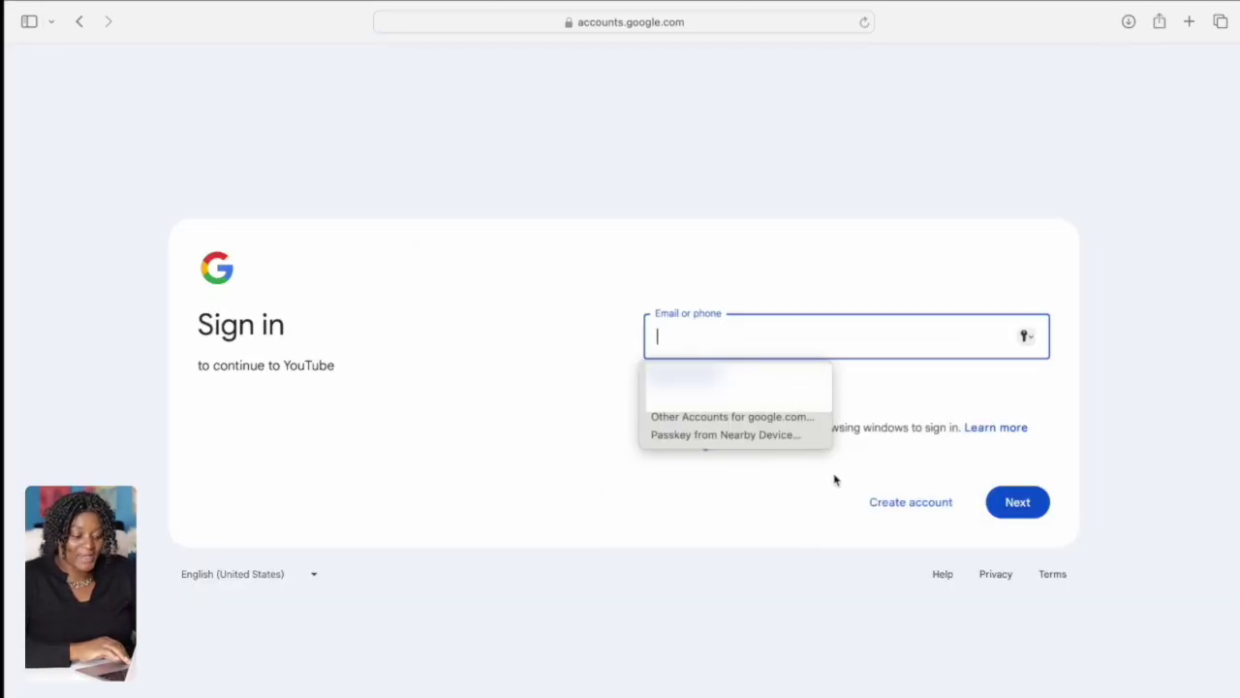
{"action": "left_click", "coordinate": [908, 503]}
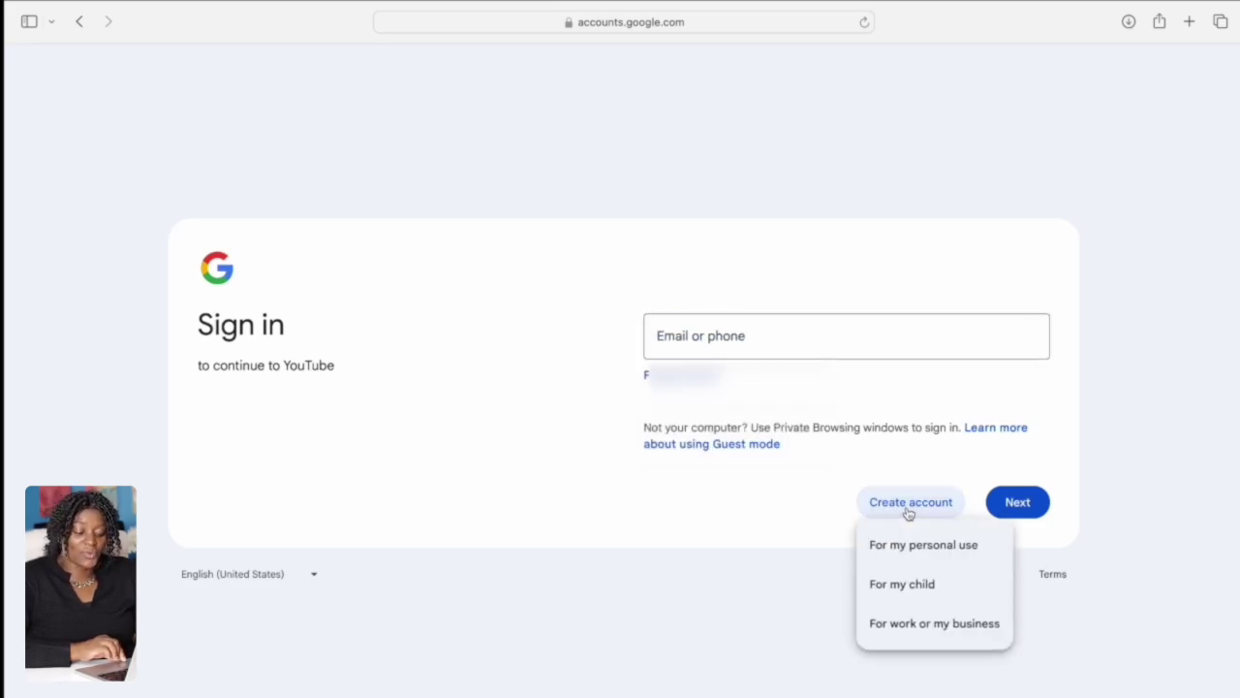
{"action": "left_click", "coordinate": [934, 625]}
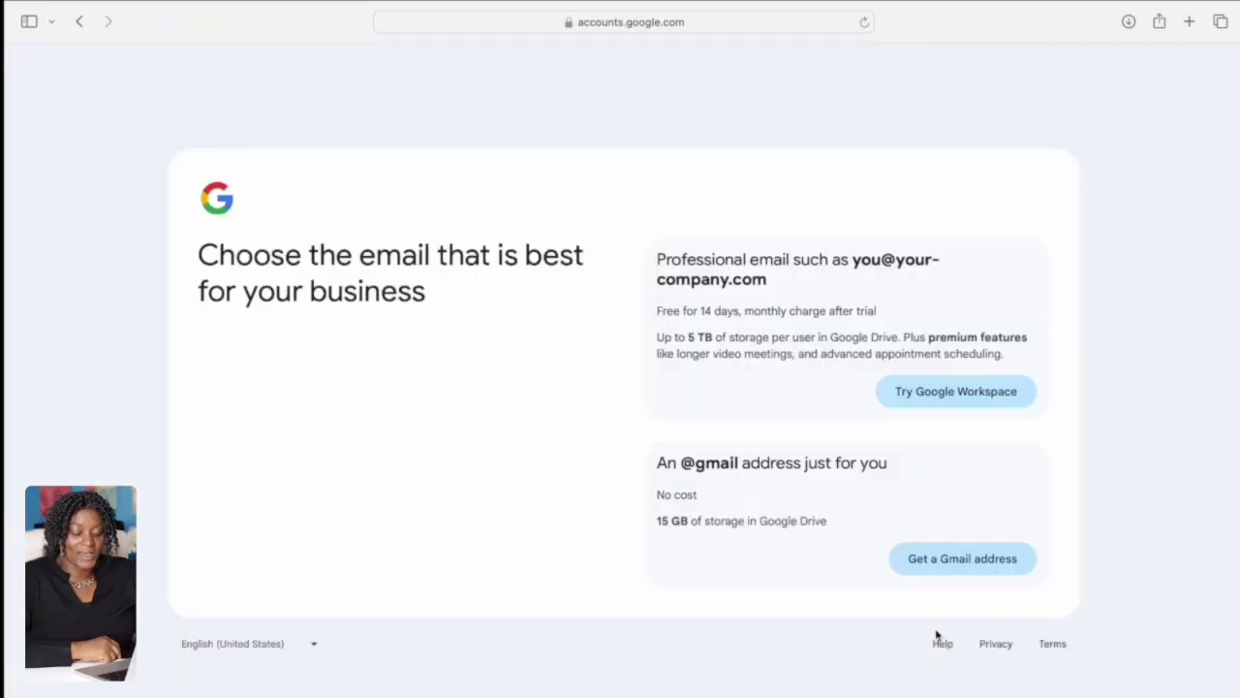
{"action": "left_click", "coordinate": [962, 559]}
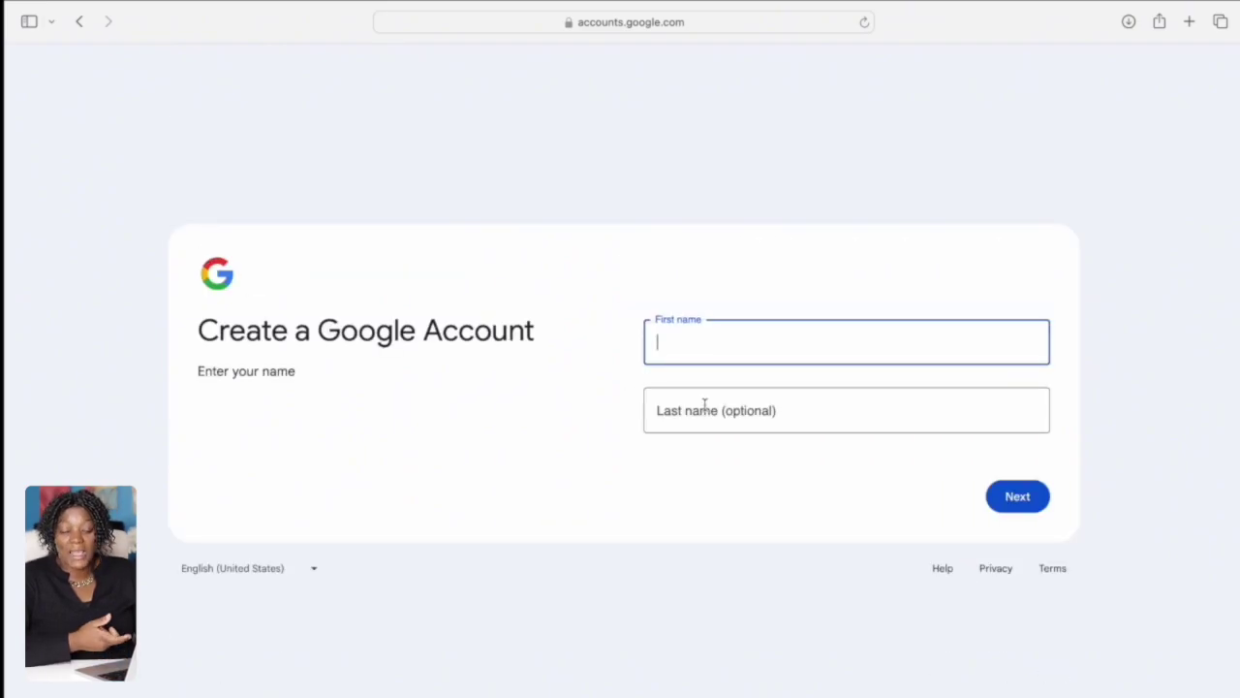
Enter the account holder's first name, leave the last name blank and continue to the basic information
{"action": "type", "text": "Overphine"}
{"action": "key", "text": "Tab"}
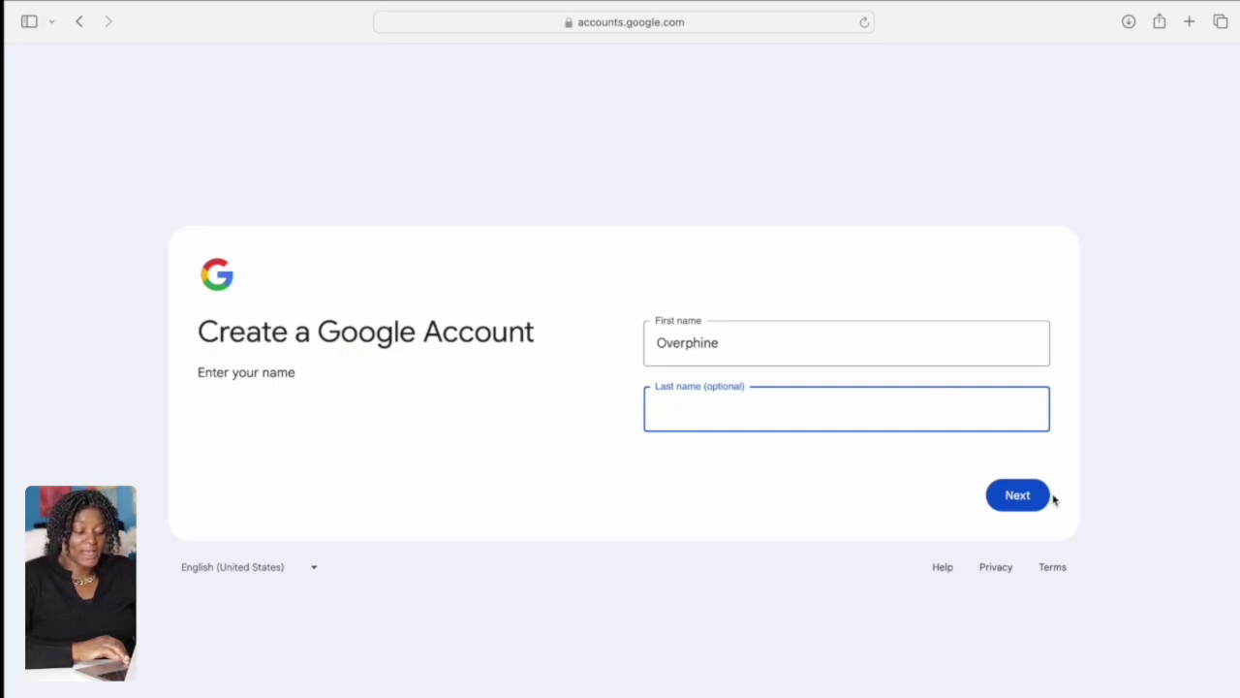
{"action": "left_click", "coordinate": [1024, 497]}
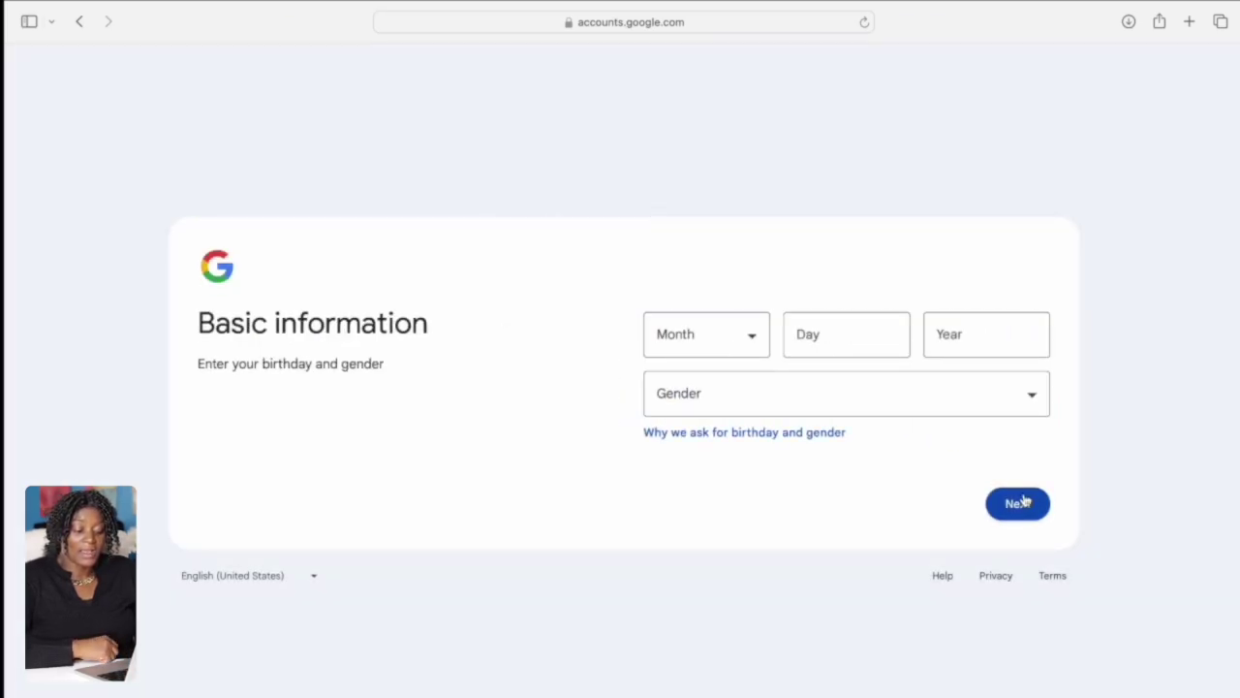
Fill in the account holder's date of birth, set the gender to Female and submit the basic information
{"action": "left_click", "coordinate": [756, 338]}
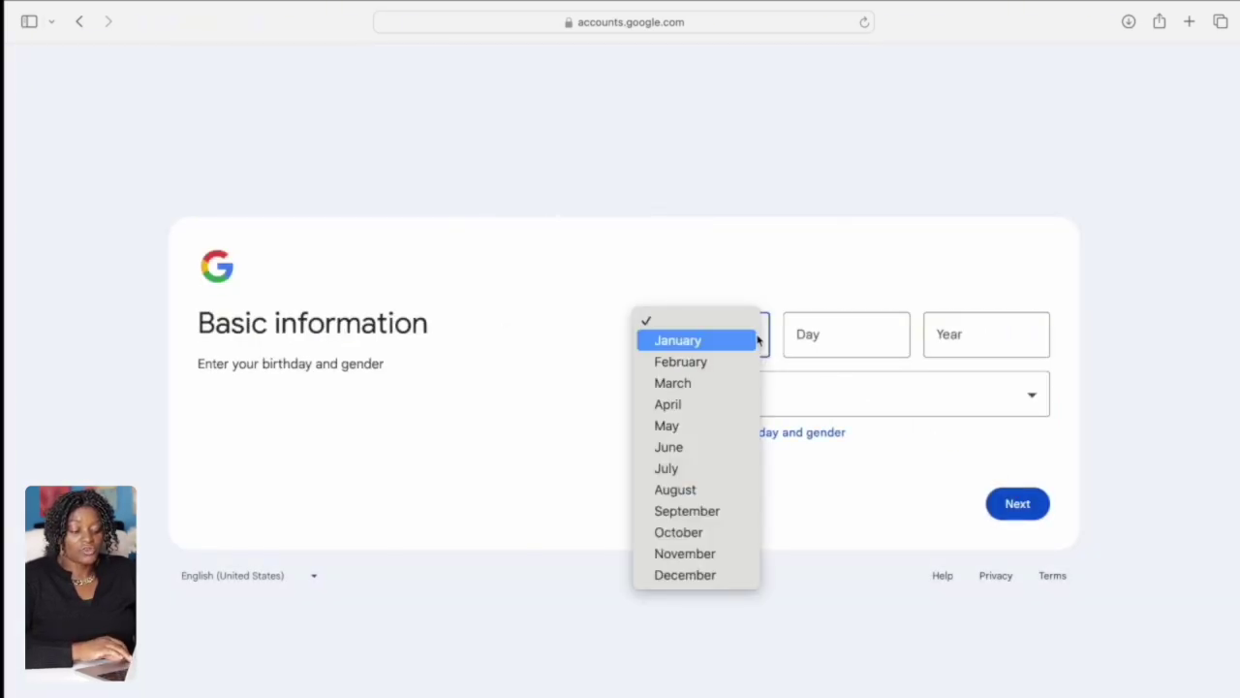
{"action": "left_click", "coordinate": [687, 511]}
{"action": "key", "text": "Tab"}
{"action": "type", "text": "01"}
{"action": "key", "text": "Tab"}
{"action": "type", "text": "1950"}
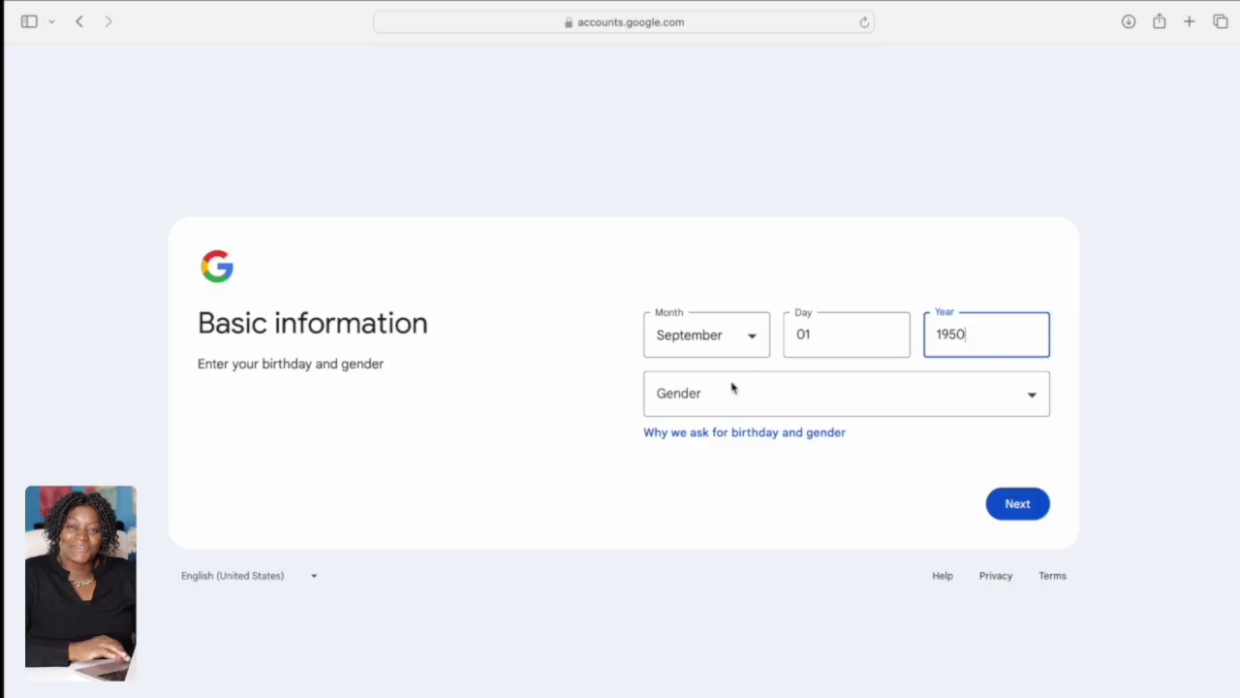
{"action": "left_click", "coordinate": [1033, 396]}
{"action": "left_click", "coordinate": [756, 399]}
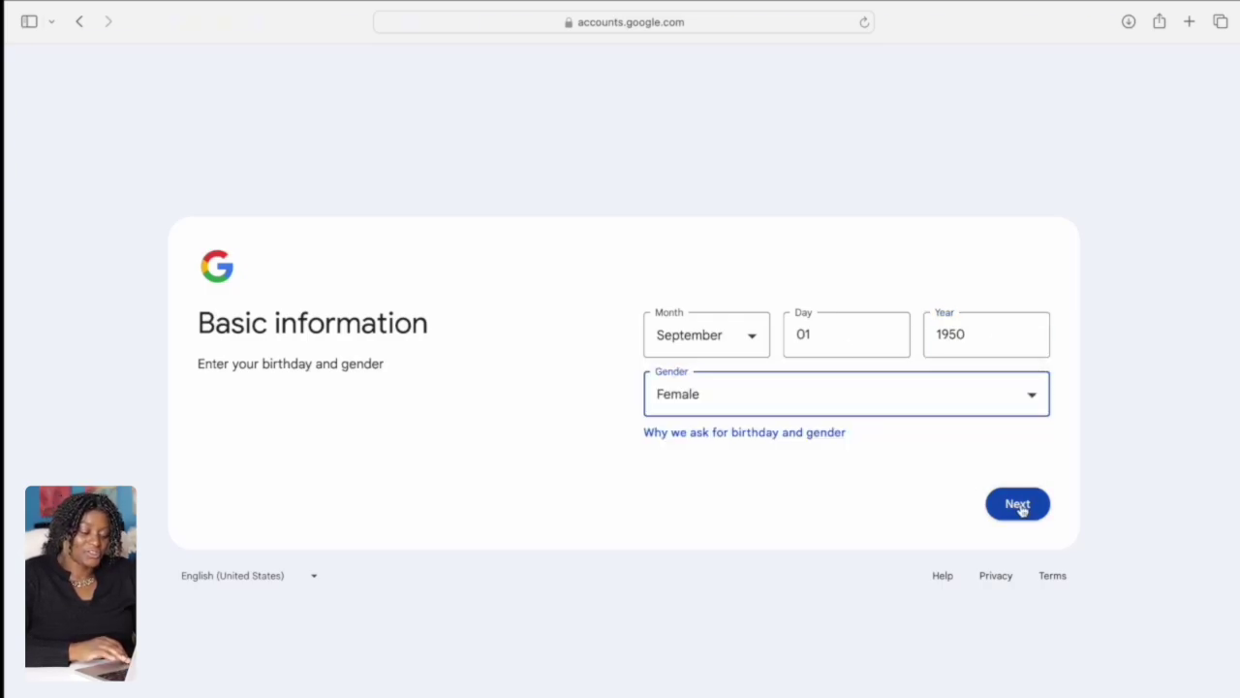
{"action": "left_click", "coordinate": [1020, 503]}
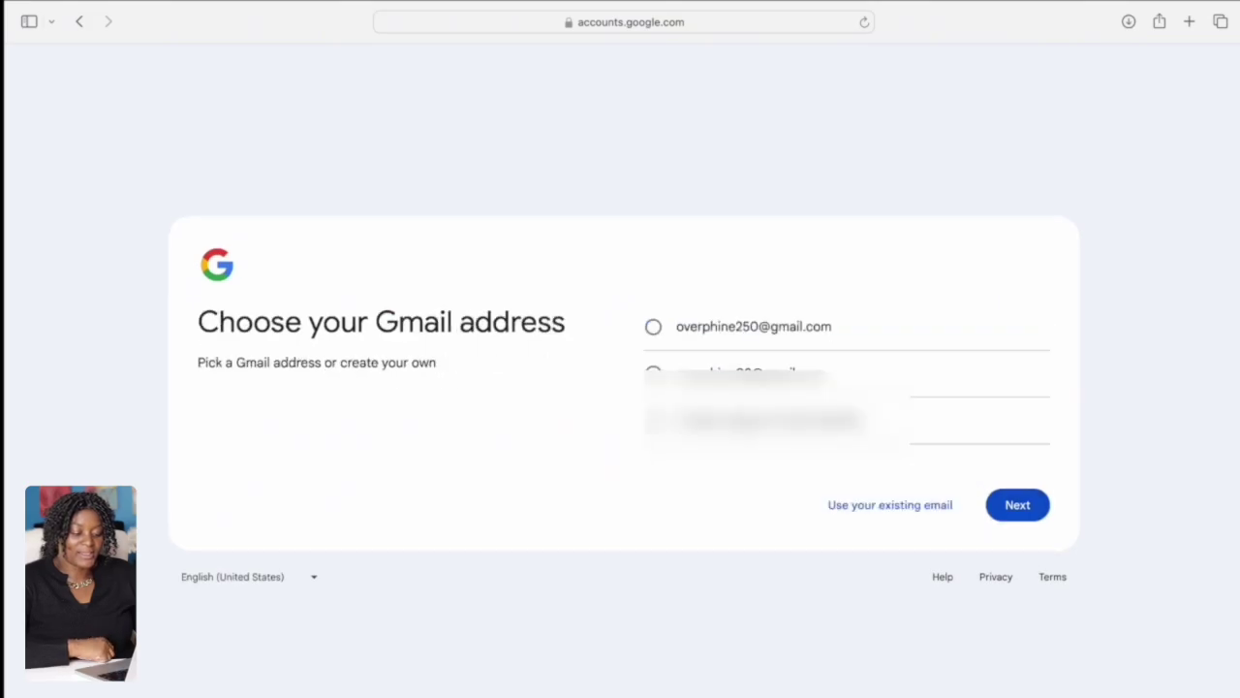
Choose the first suggested Gmail address and supply the account's recovery email and phone number
{"action": "left_click", "coordinate": [654, 327]}
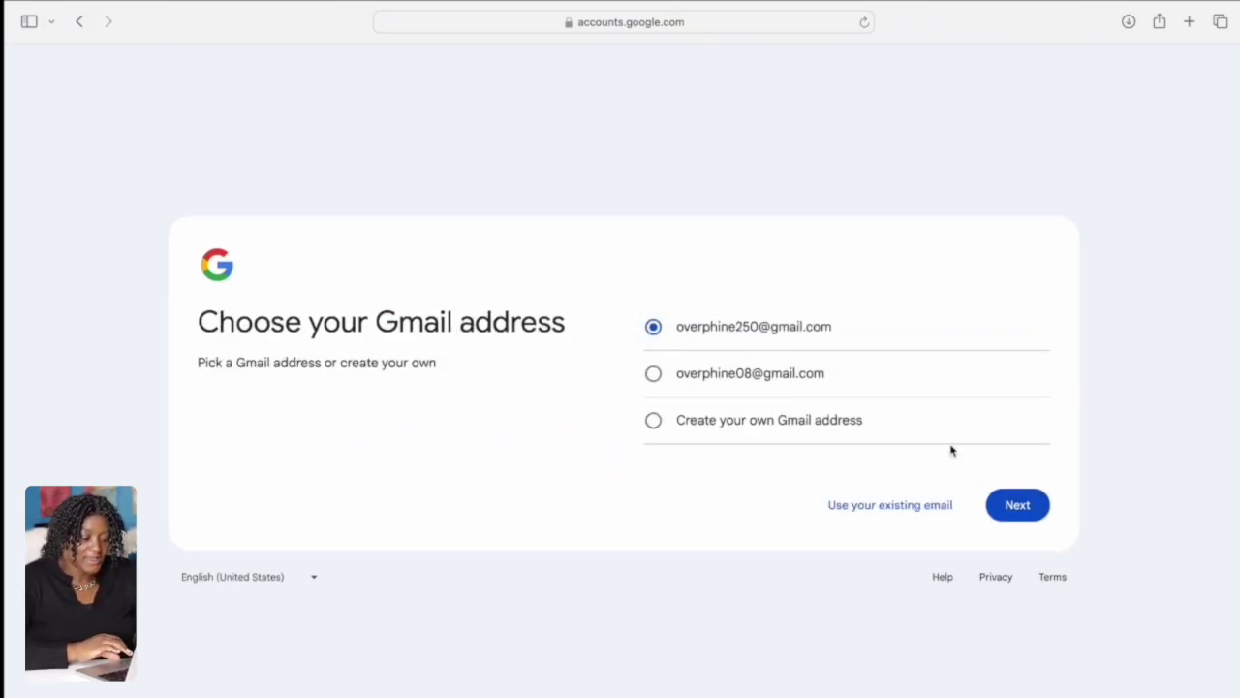
{"action": "left_click", "coordinate": [1020, 506]}
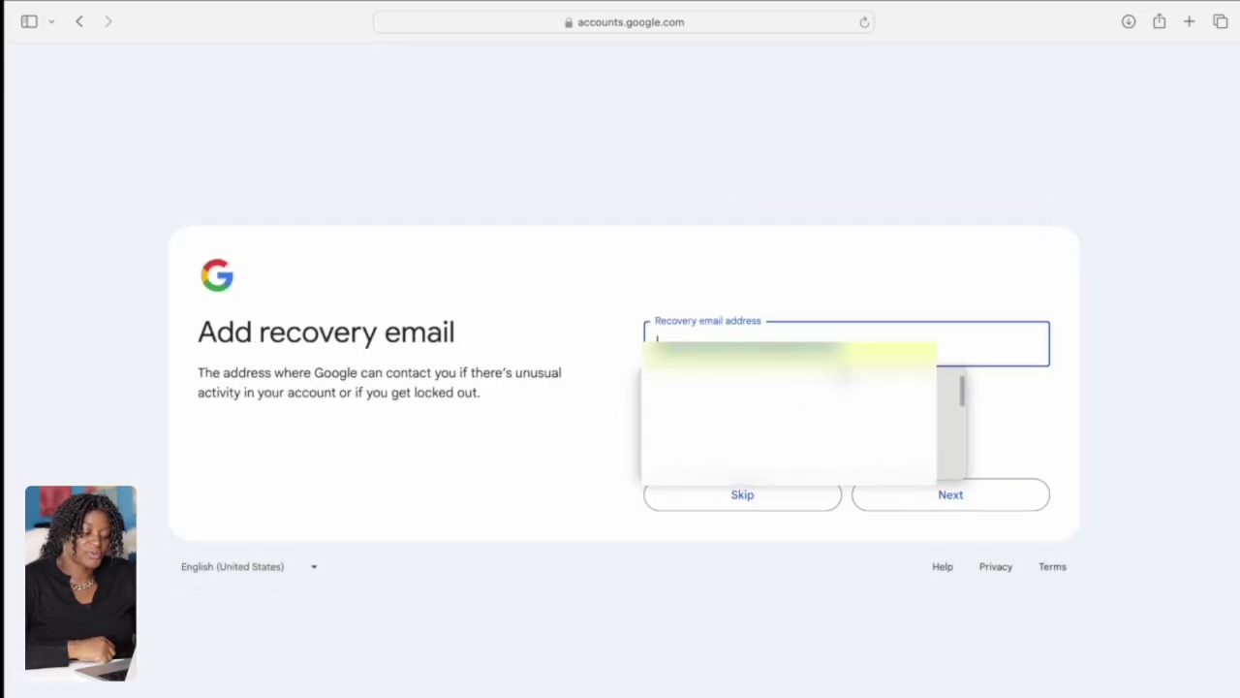
{"action": "left_click", "coordinate": [708, 402]}
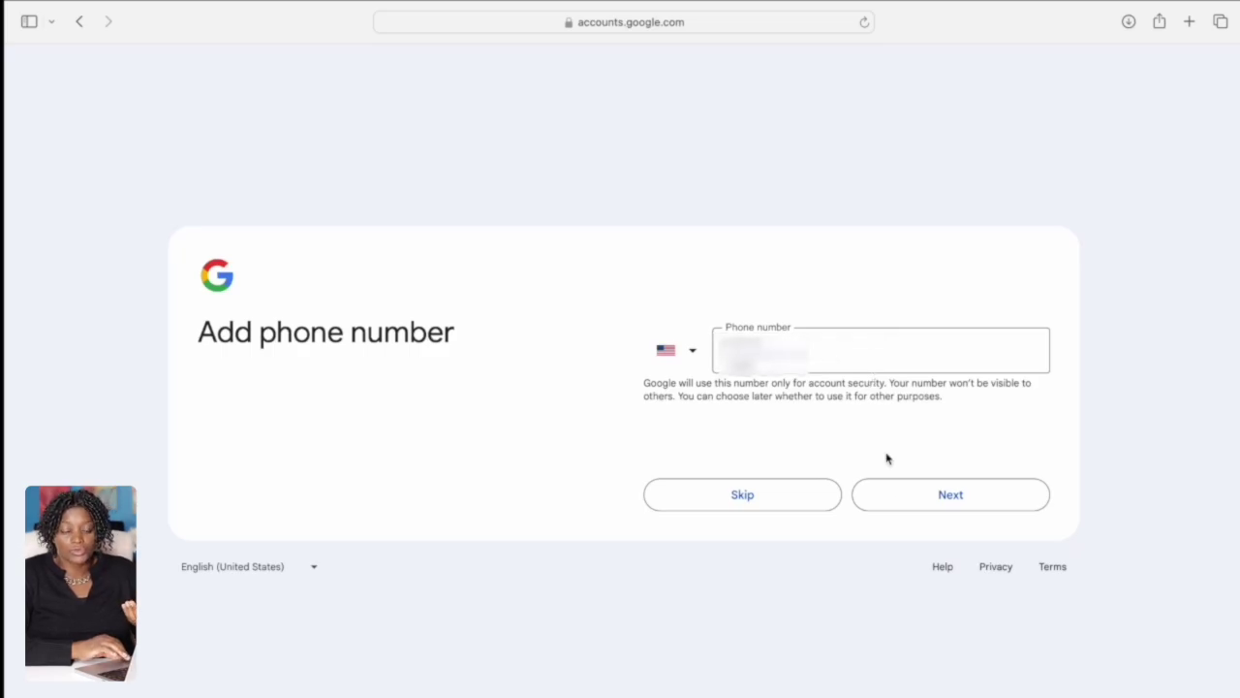
{"action": "left_click", "coordinate": [953, 495]}
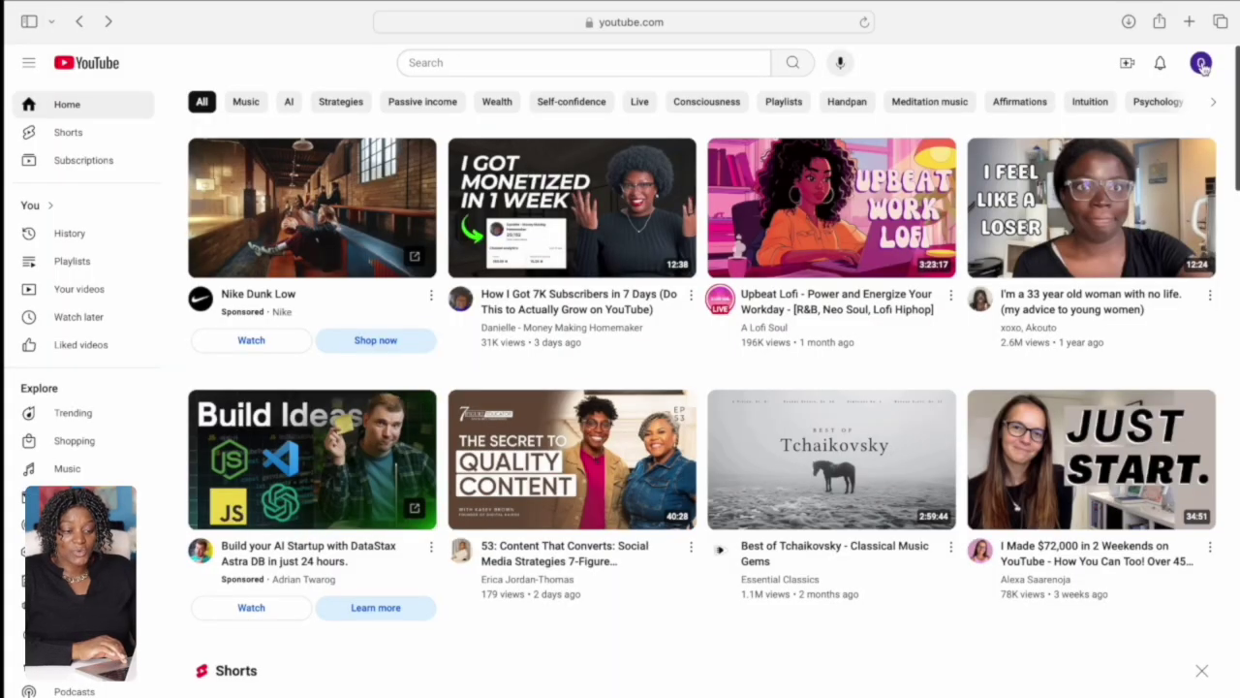
Open the new channel's customization page in YouTube Studio and dismiss the welcome message
{"action": "left_click", "coordinate": [1202, 64]}
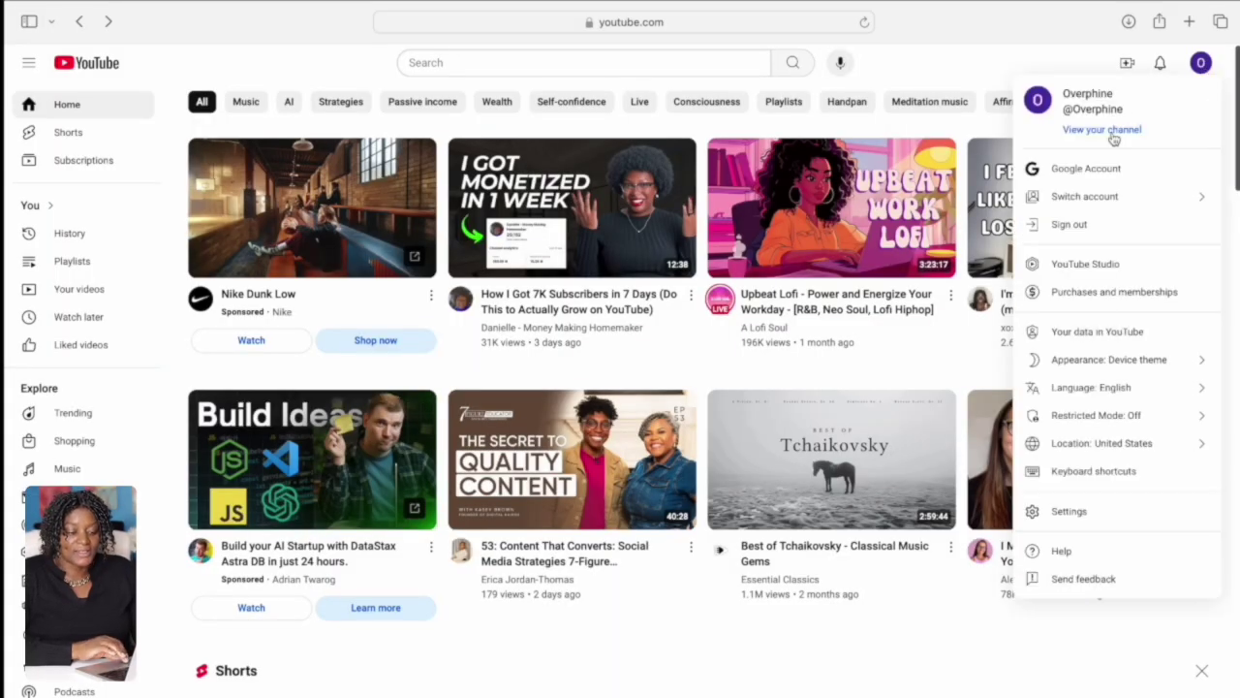
{"action": "left_click", "coordinate": [1121, 131]}
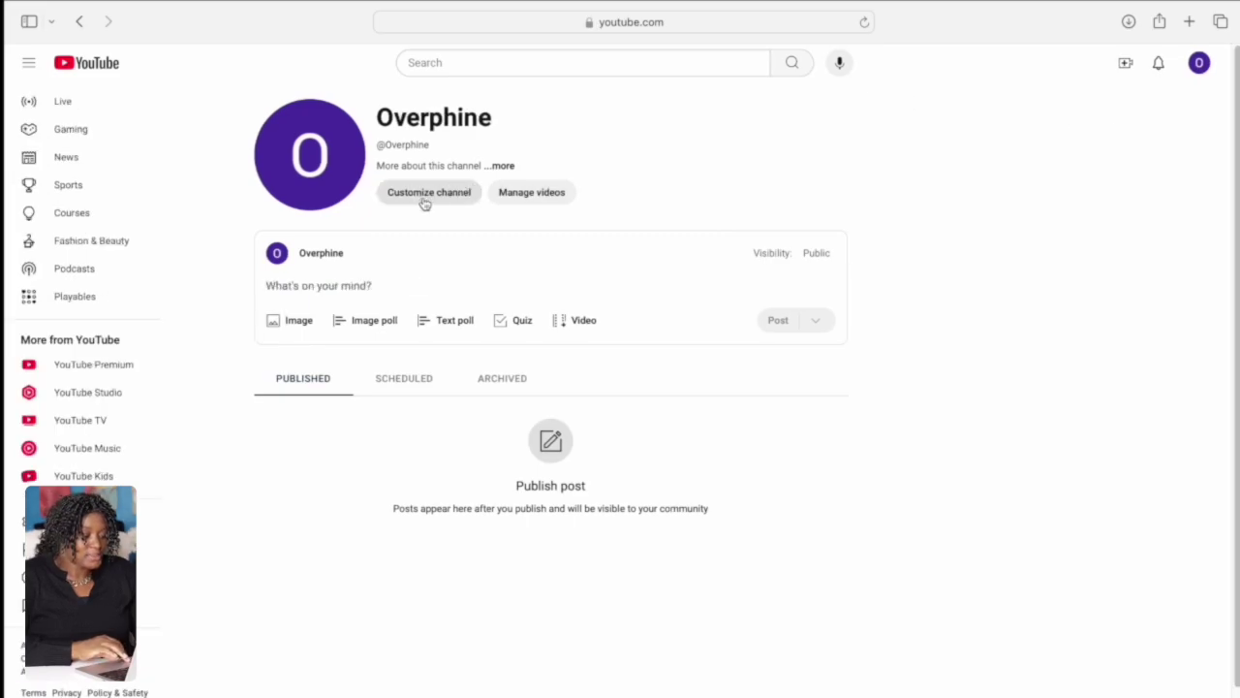
{"action": "left_click", "coordinate": [433, 199]}
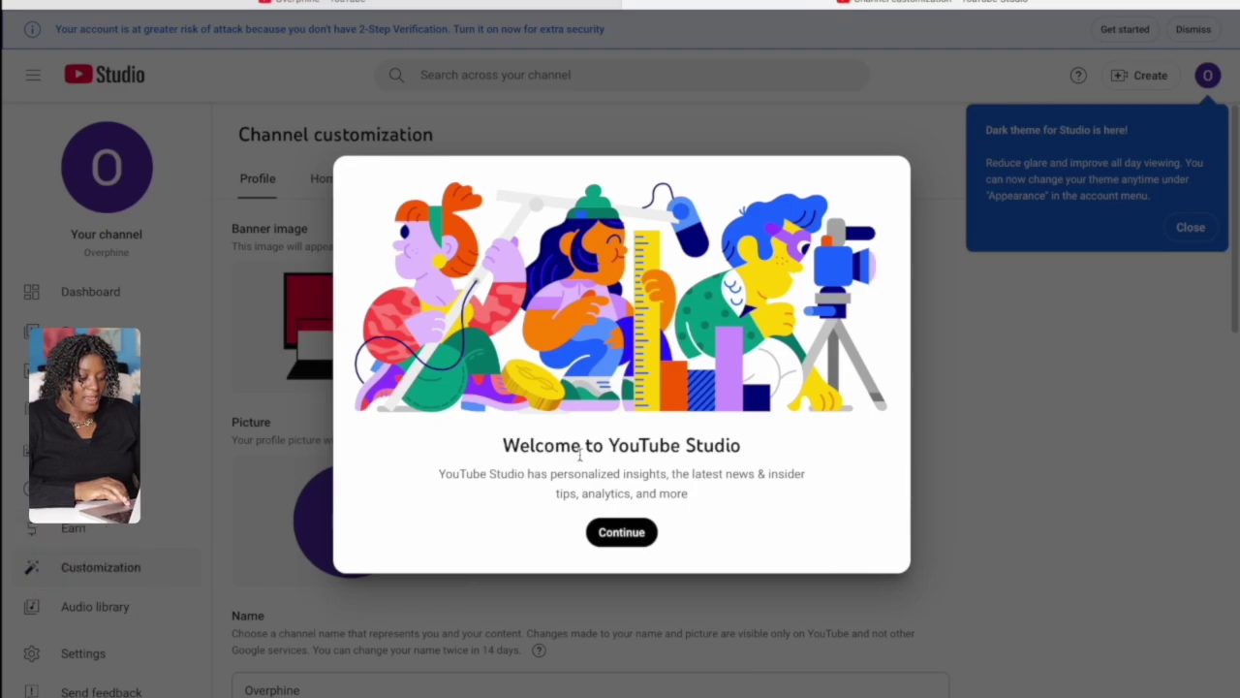
{"action": "left_click", "coordinate": [630, 532]}
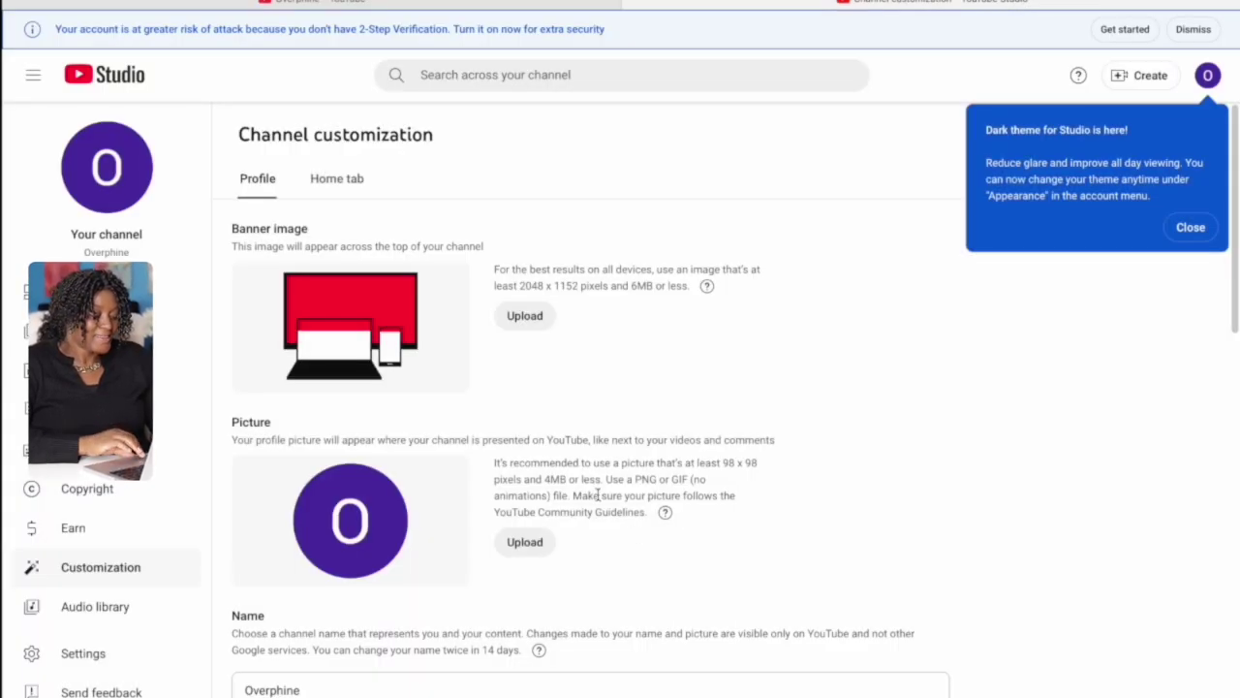
In the channel settings, set the country of residence to United States and add the keywords "Ai" and "ai videos"
{"action": "scroll", "coordinate": [598, 495], "scroll_direction": "down", "scroll_amount": 1}
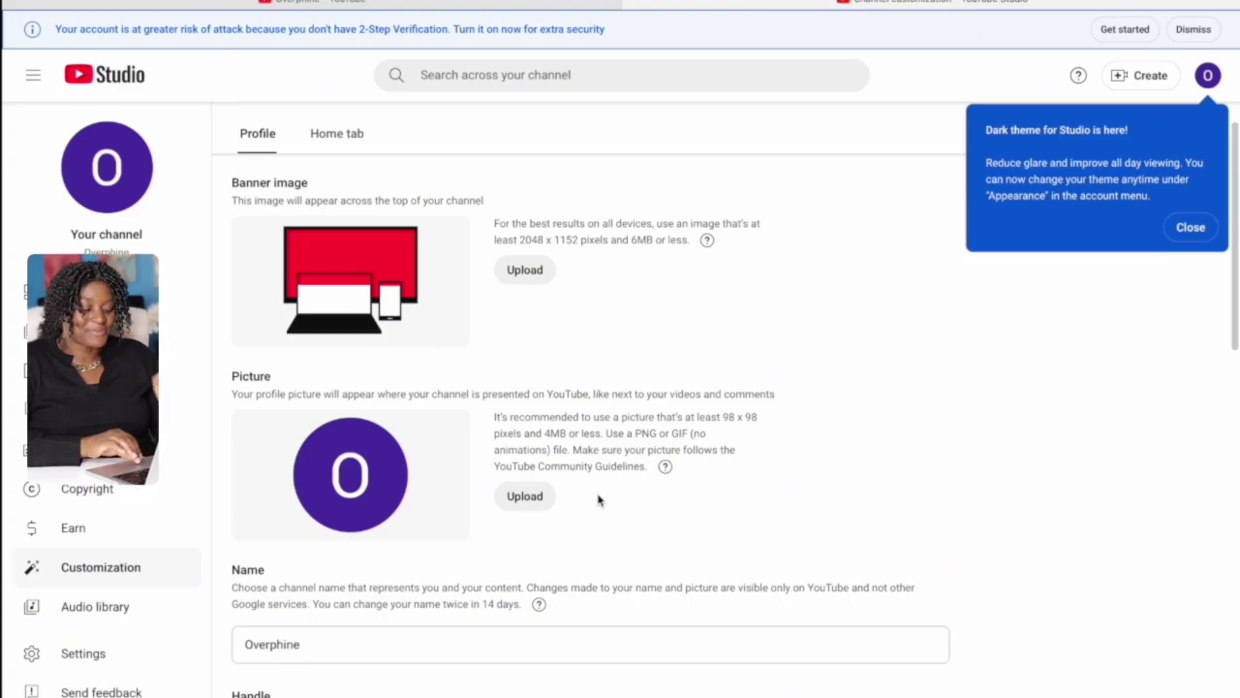
{"action": "left_click", "coordinate": [83, 654]}
{"action": "left_click", "coordinate": [283, 234]}
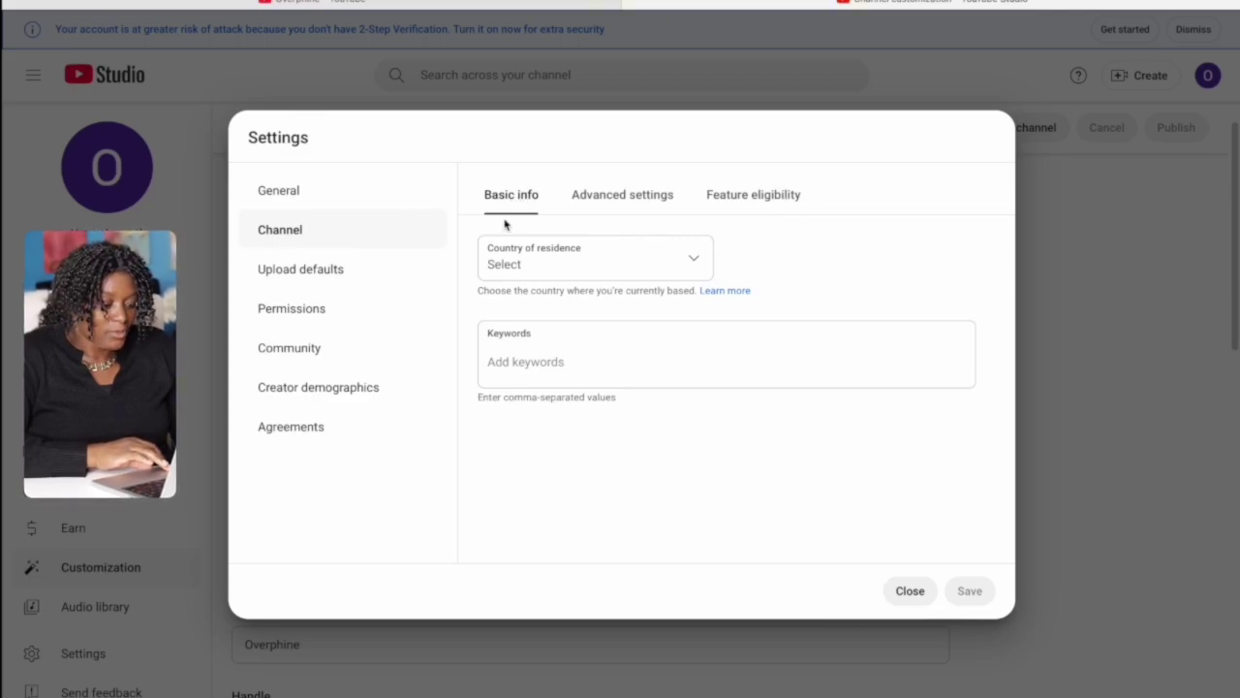
{"action": "left_click", "coordinate": [692, 259]}
{"action": "left_click", "coordinate": [545, 517]}
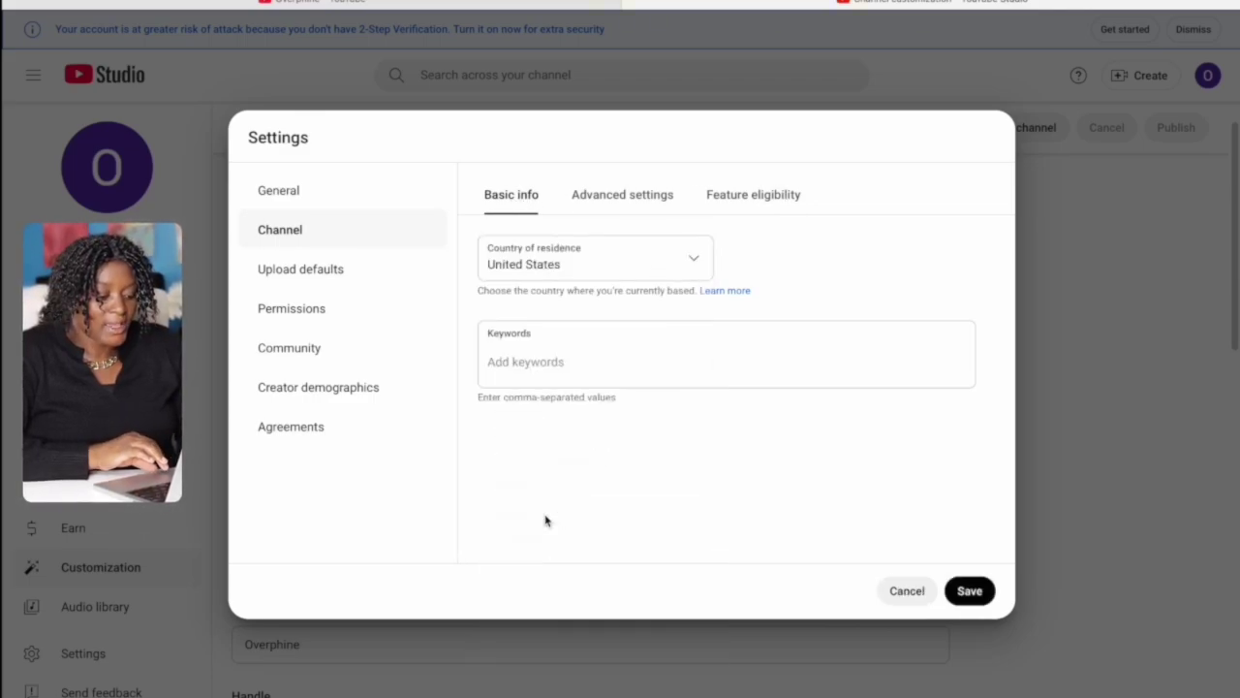
{"action": "left_click", "coordinate": [570, 361]}
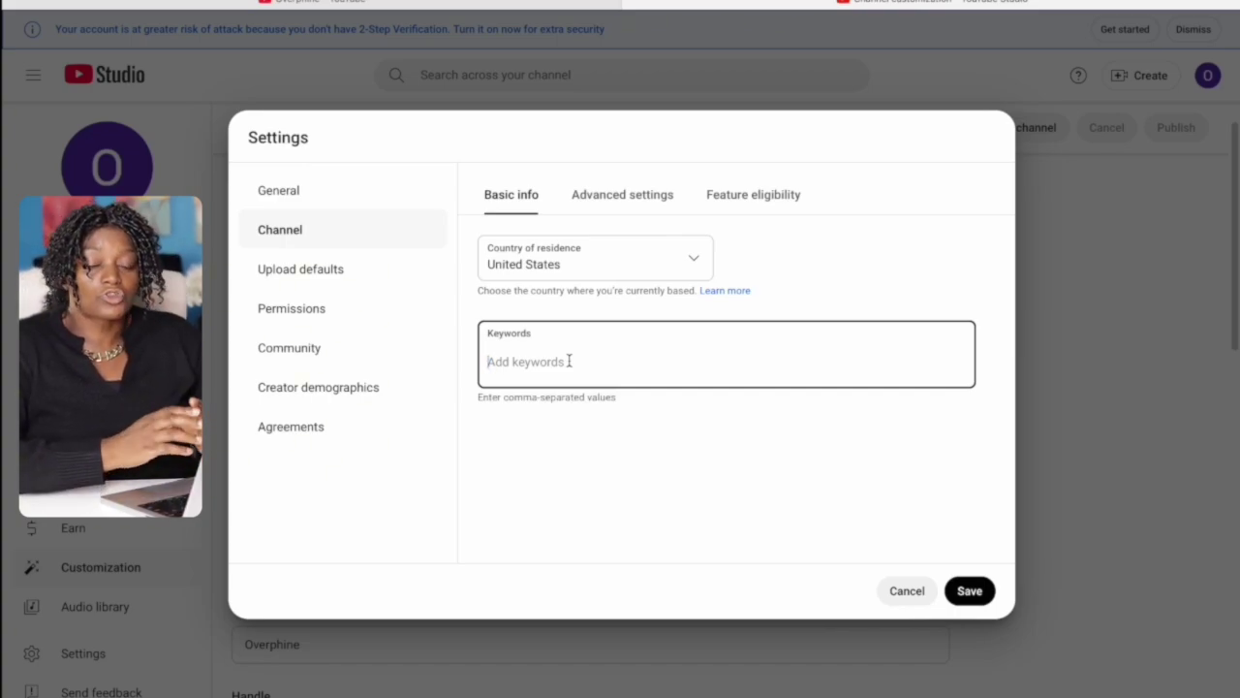
{"action": "type", "text": "Ai, ai videos"}
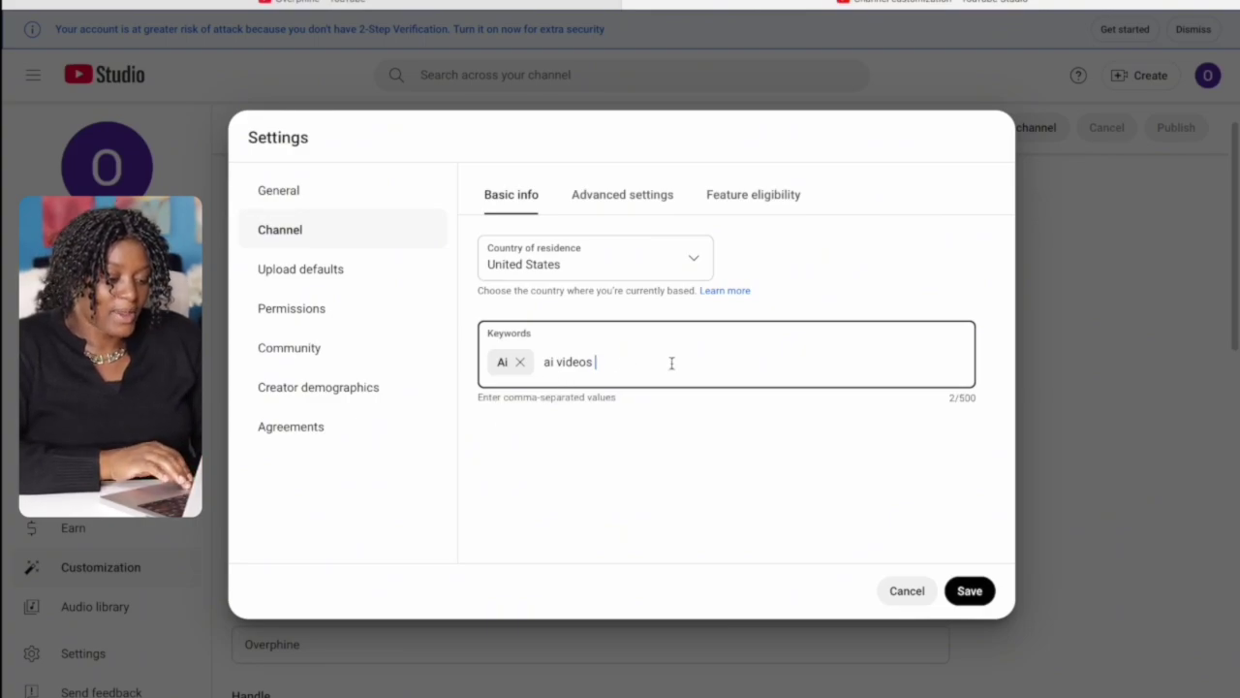
Set the channel's audience as not made for kids and expand the intermediate features under feature eligibility
{"action": "left_click", "coordinate": [634, 199]}
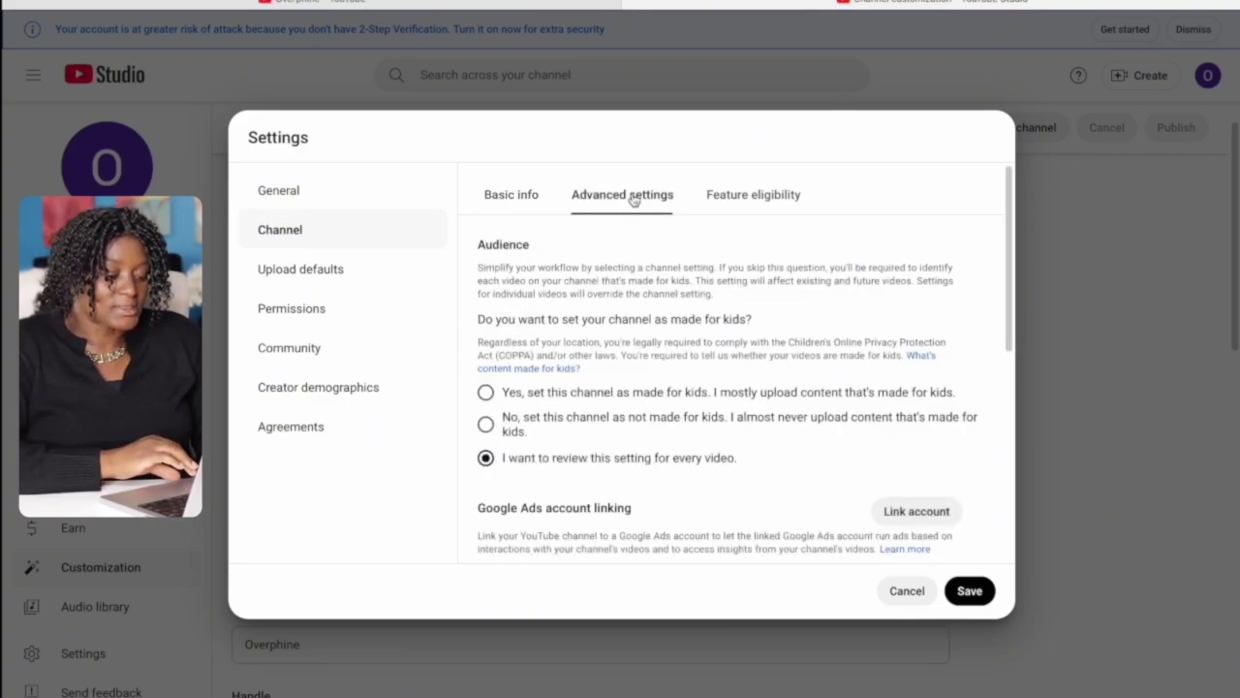
{"action": "scroll", "coordinate": [575, 416], "scroll_direction": "down", "scroll_amount": 2}
{"action": "scroll", "coordinate": [573, 410], "scroll_direction": "up", "scroll_amount": 2}
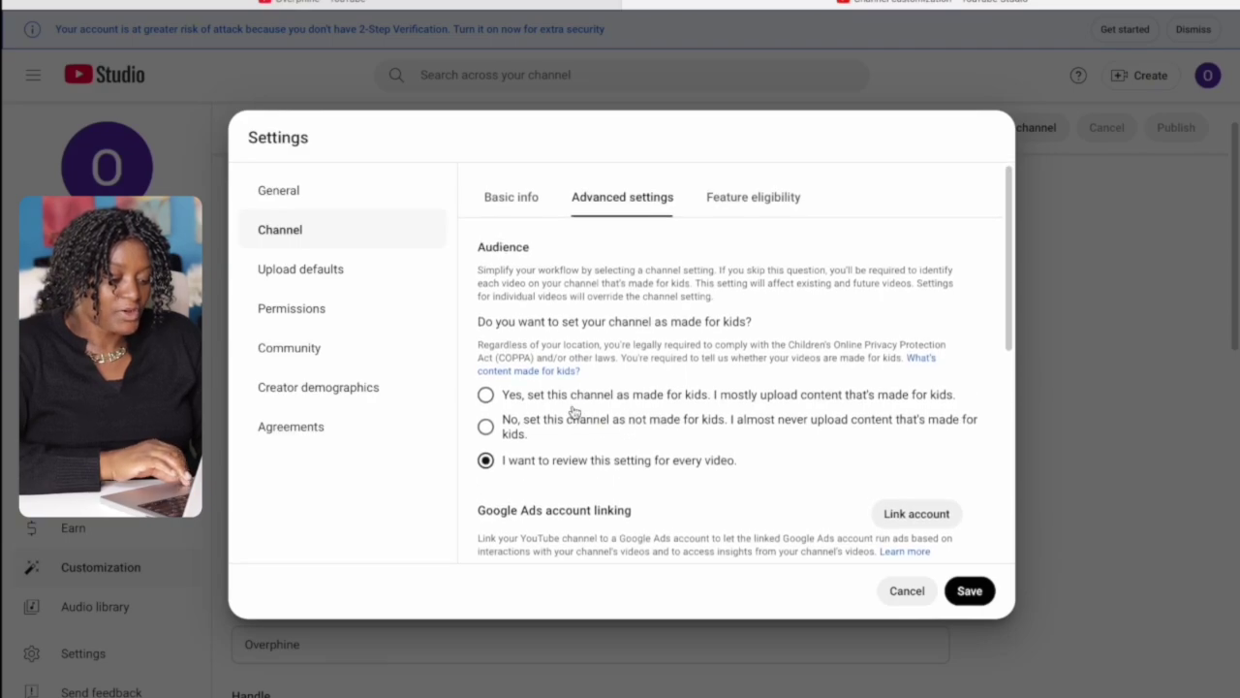
{"action": "left_click", "coordinate": [485, 425]}
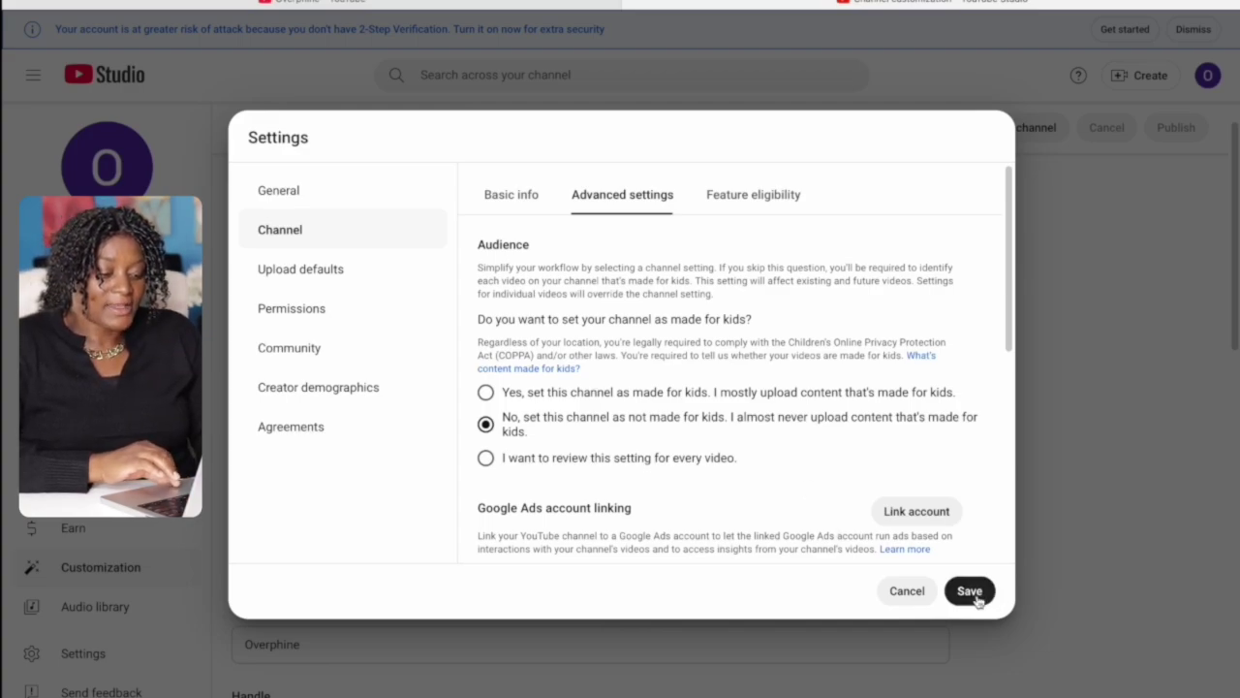
{"action": "left_click", "coordinate": [781, 196]}
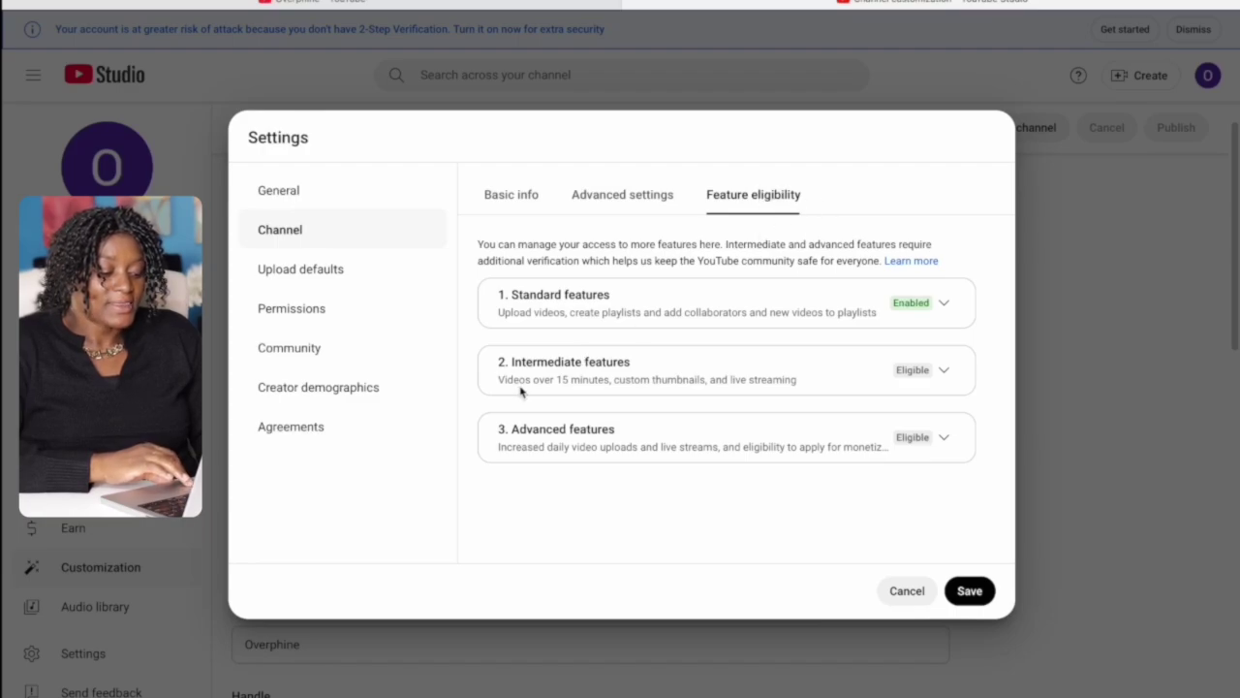
{"action": "left_click", "coordinate": [946, 370]}
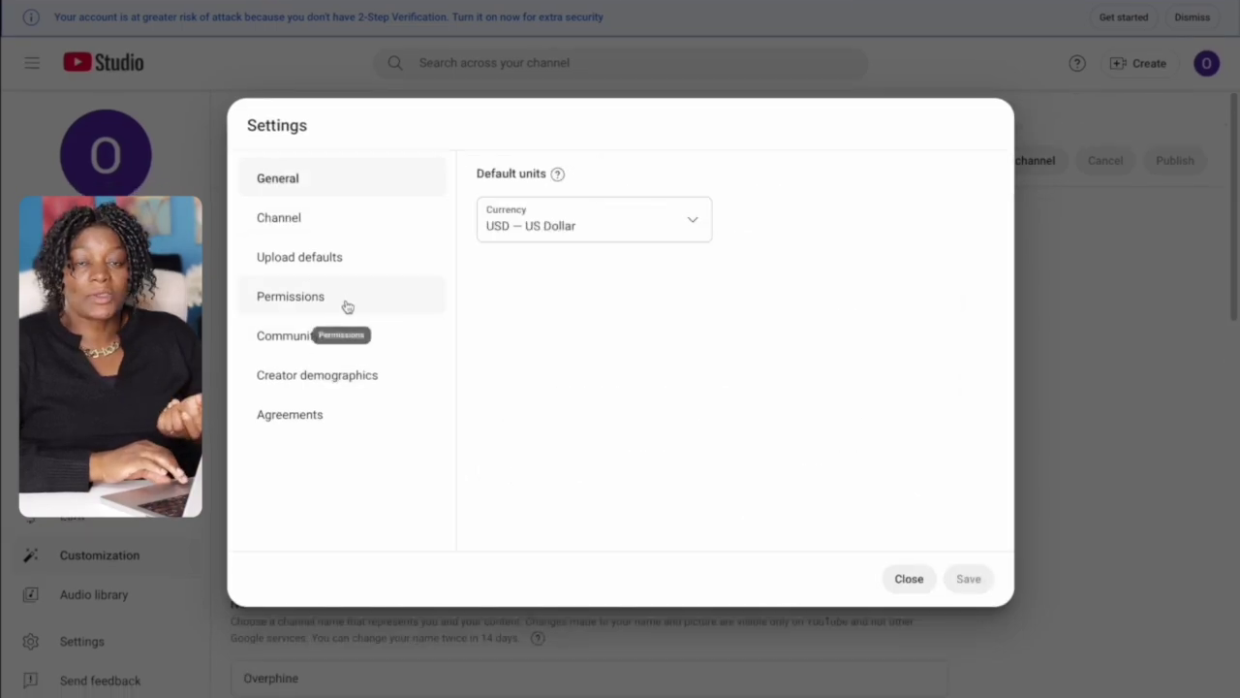
Set the default visibility for uploaded videos to Private in the upload defaults
{"action": "left_click", "coordinate": [304, 258]}
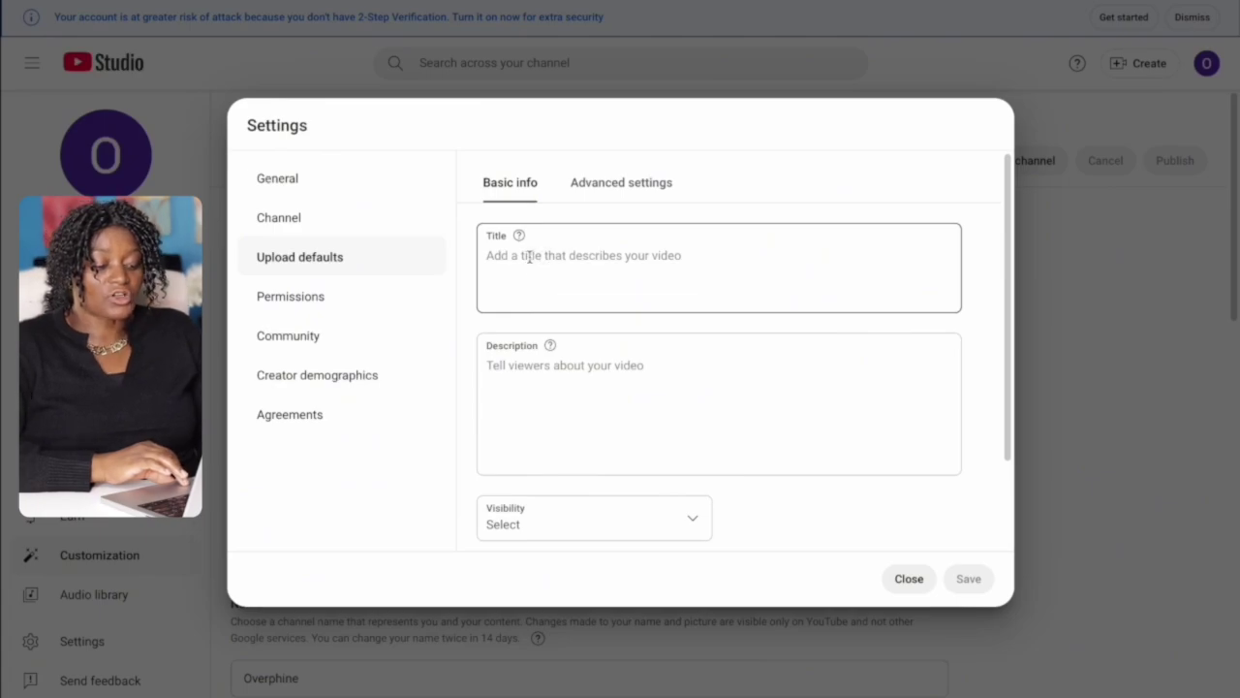
{"action": "left_click", "coordinate": [566, 379]}
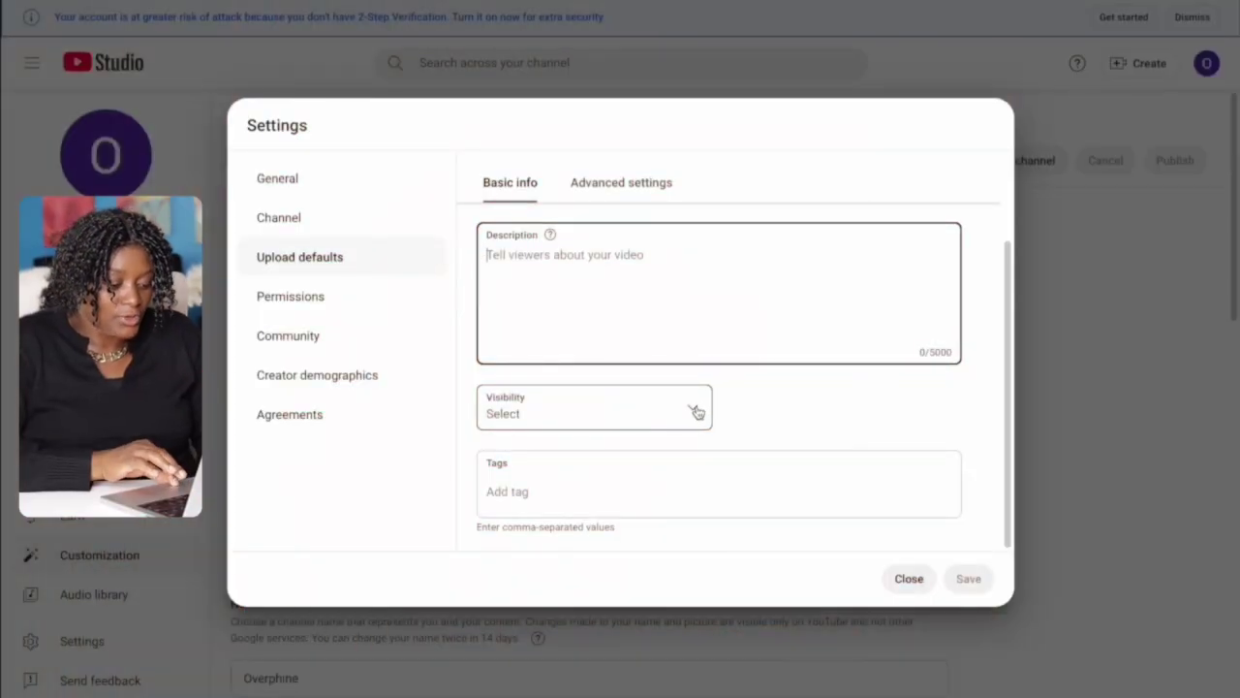
{"action": "left_click", "coordinate": [696, 410]}
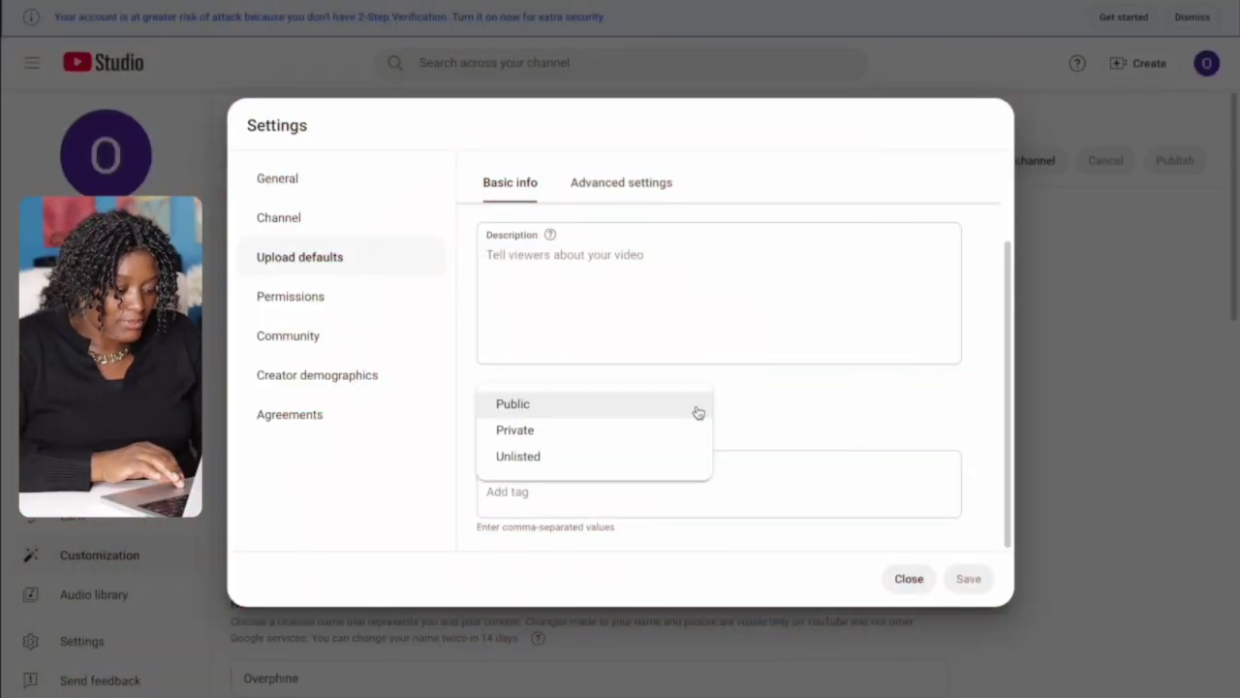
{"action": "left_click", "coordinate": [534, 433]}
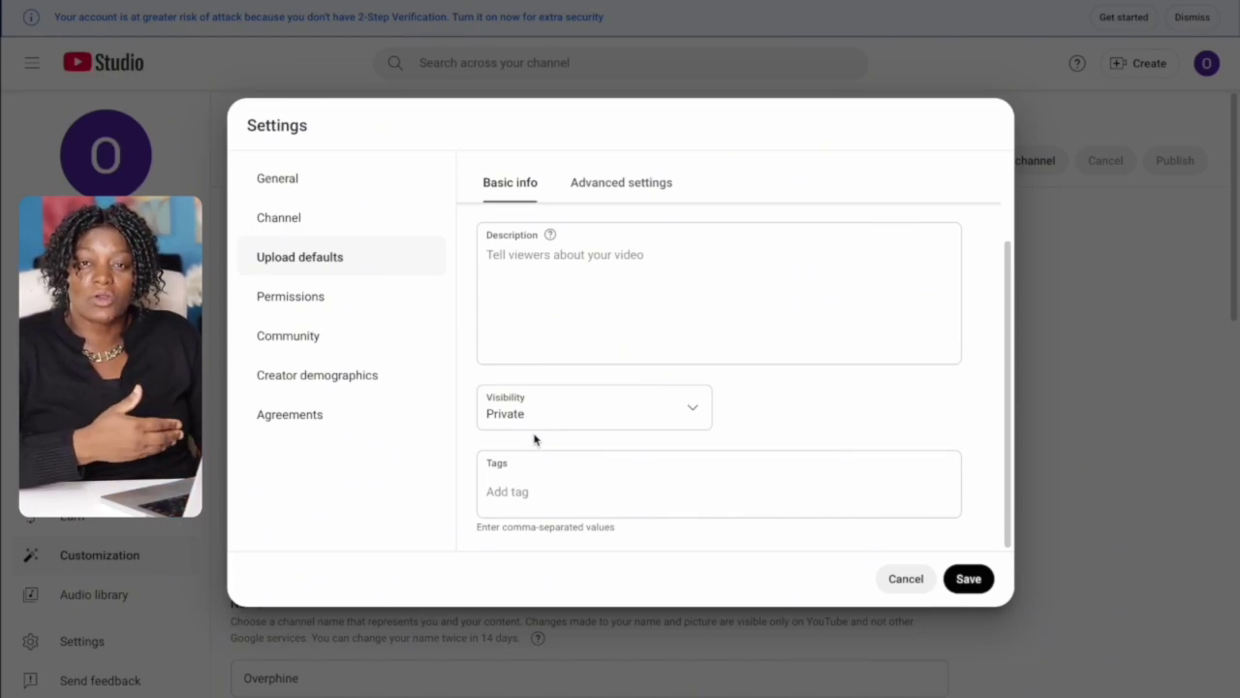
{"action": "left_click", "coordinate": [692, 405]}
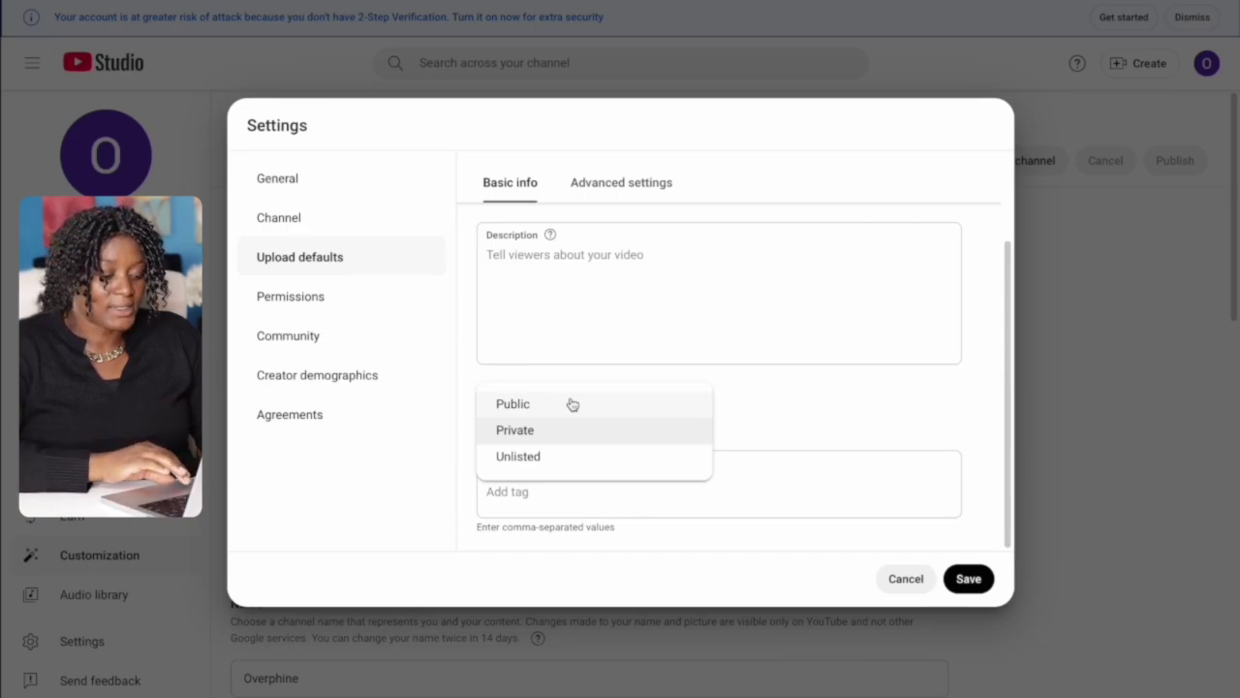
{"action": "left_click", "coordinate": [641, 582]}
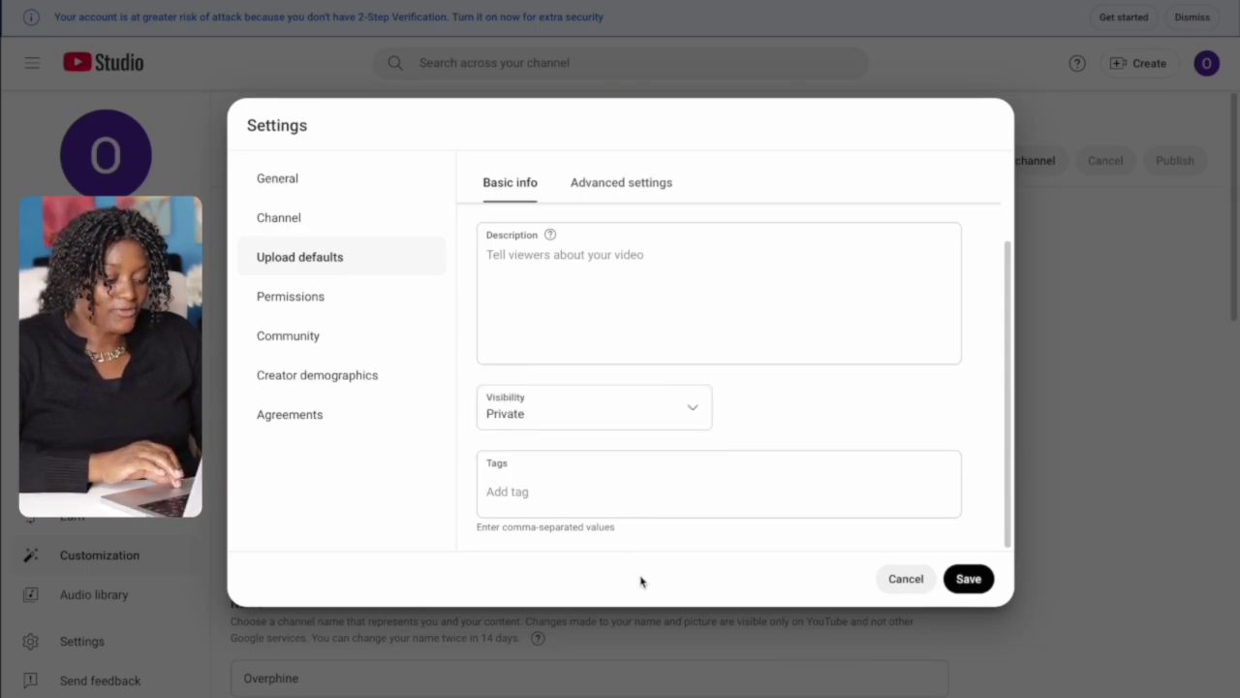
{"action": "left_click", "coordinate": [558, 495]}
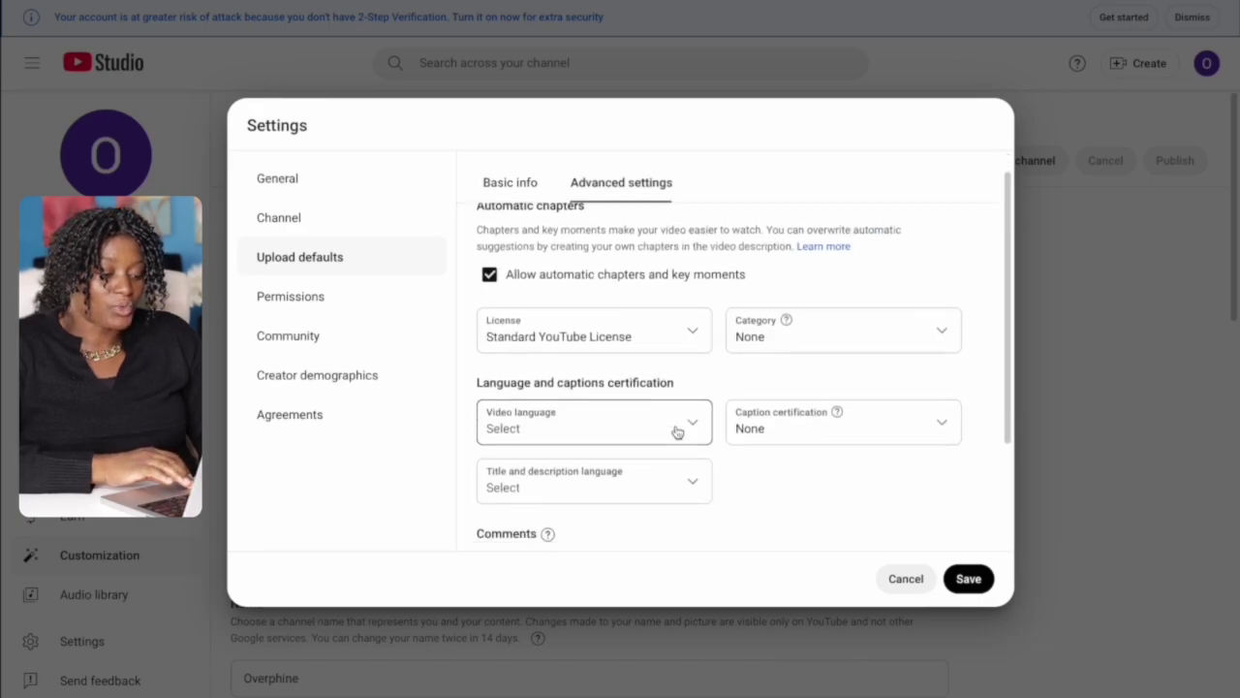
Review the advanced upload defaults down to the comment options and save the channel settings
{"action": "scroll", "coordinate": [675, 433], "scroll_direction": "down", "scroll_amount": 3}
{"action": "scroll", "coordinate": [675, 429], "scroll_direction": "up", "scroll_amount": 2}
{"action": "scroll", "coordinate": [675, 429], "scroll_direction": "down", "scroll_amount": 2}
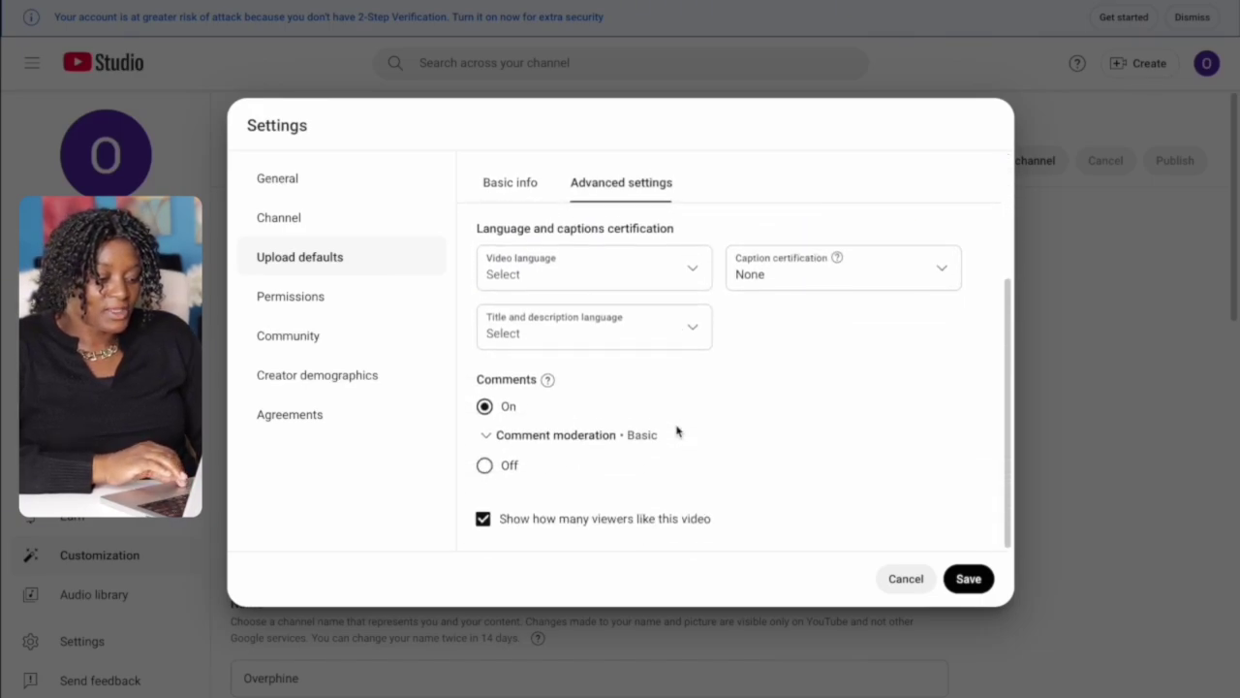
{"action": "left_click", "coordinate": [968, 578]}
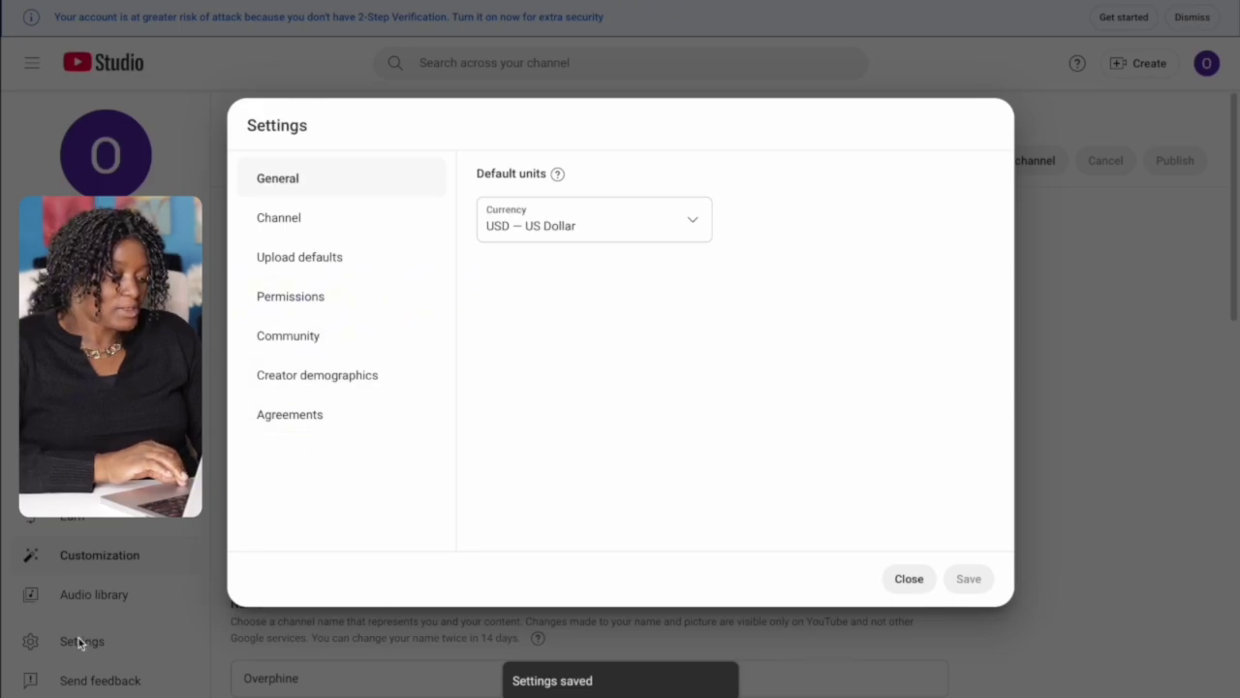
Review the channel's permissions and the community automated filters, covering moderators, approved users, hidden users, live redirects and blocked words
{"action": "left_click", "coordinate": [299, 302]}
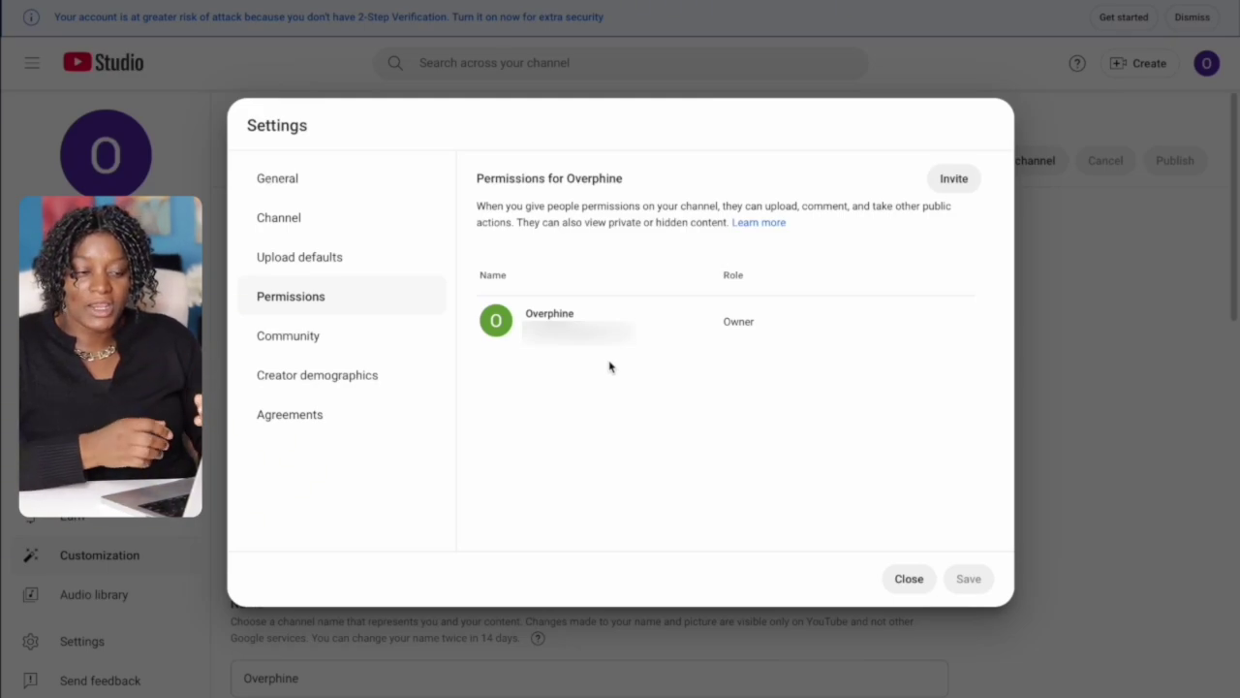
{"action": "left_click", "coordinate": [303, 345]}
{"action": "scroll", "coordinate": [556, 501], "scroll_direction": "up", "scroll_amount": 3}
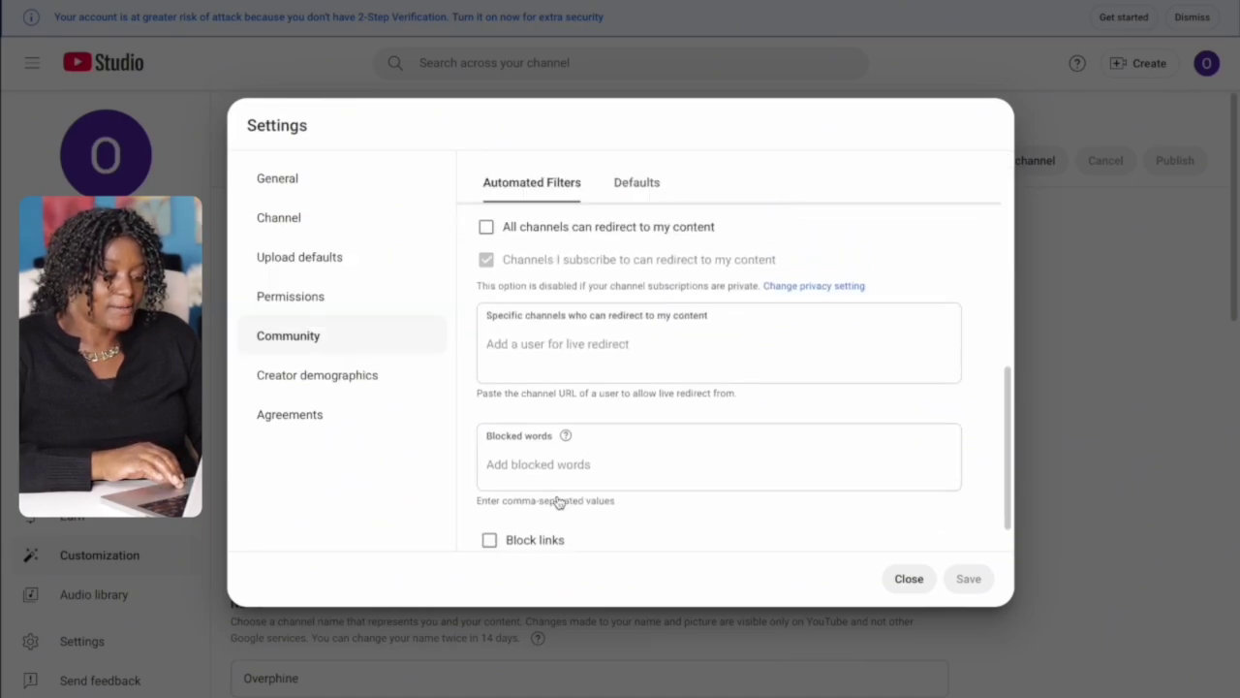
{"action": "scroll", "coordinate": [582, 450], "scroll_direction": "up", "scroll_amount": 5}
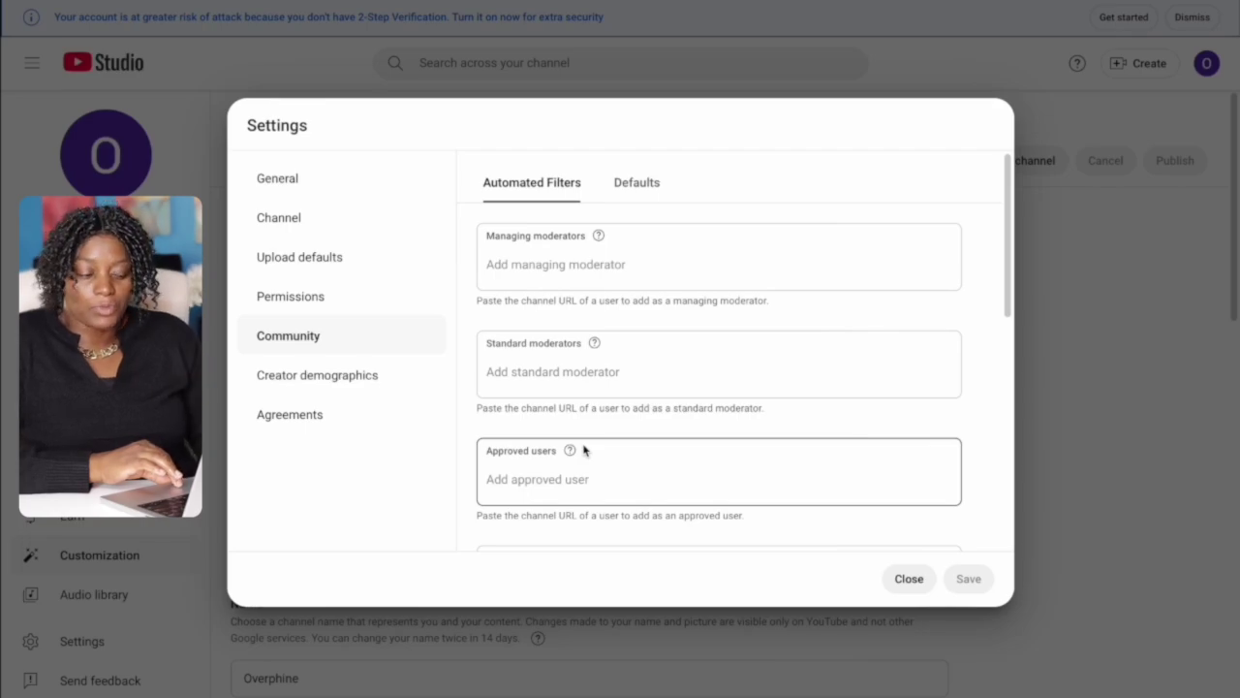
{"action": "scroll", "coordinate": [583, 450], "scroll_direction": "down", "scroll_amount": 1}
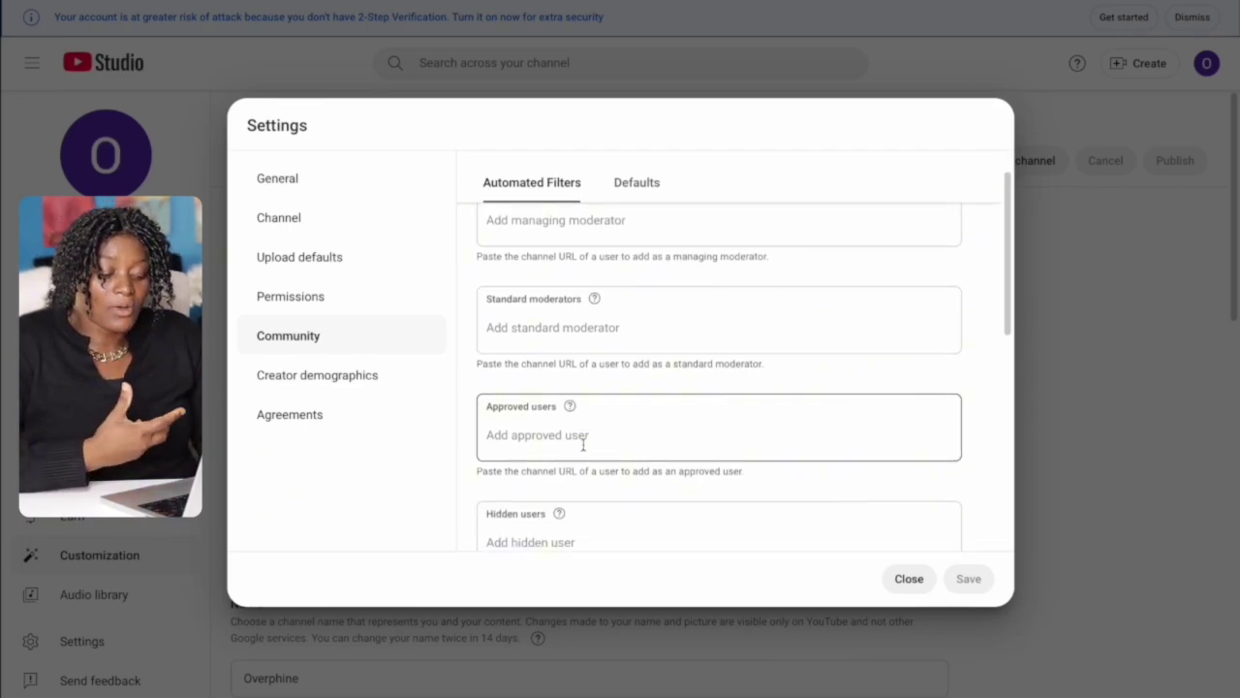
{"action": "scroll", "coordinate": [639, 454], "scroll_direction": "down", "scroll_amount": 10}
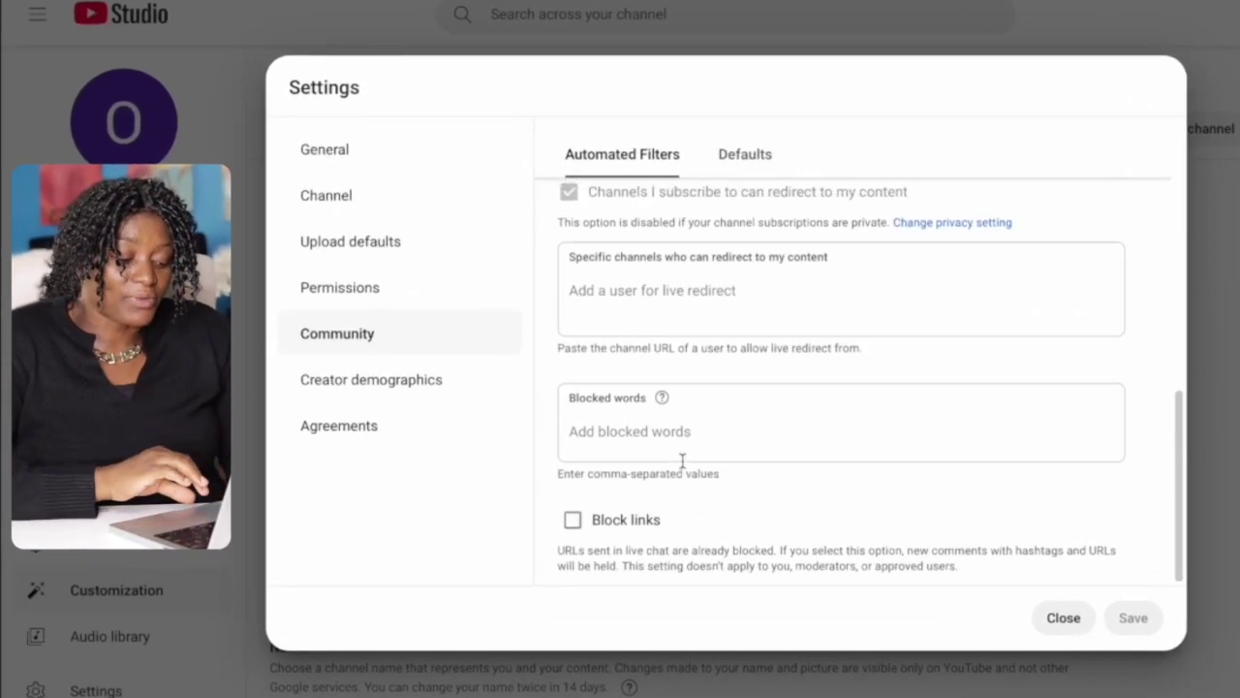
{"action": "scroll", "coordinate": [683, 467], "scroll_direction": "up", "scroll_amount": 3}
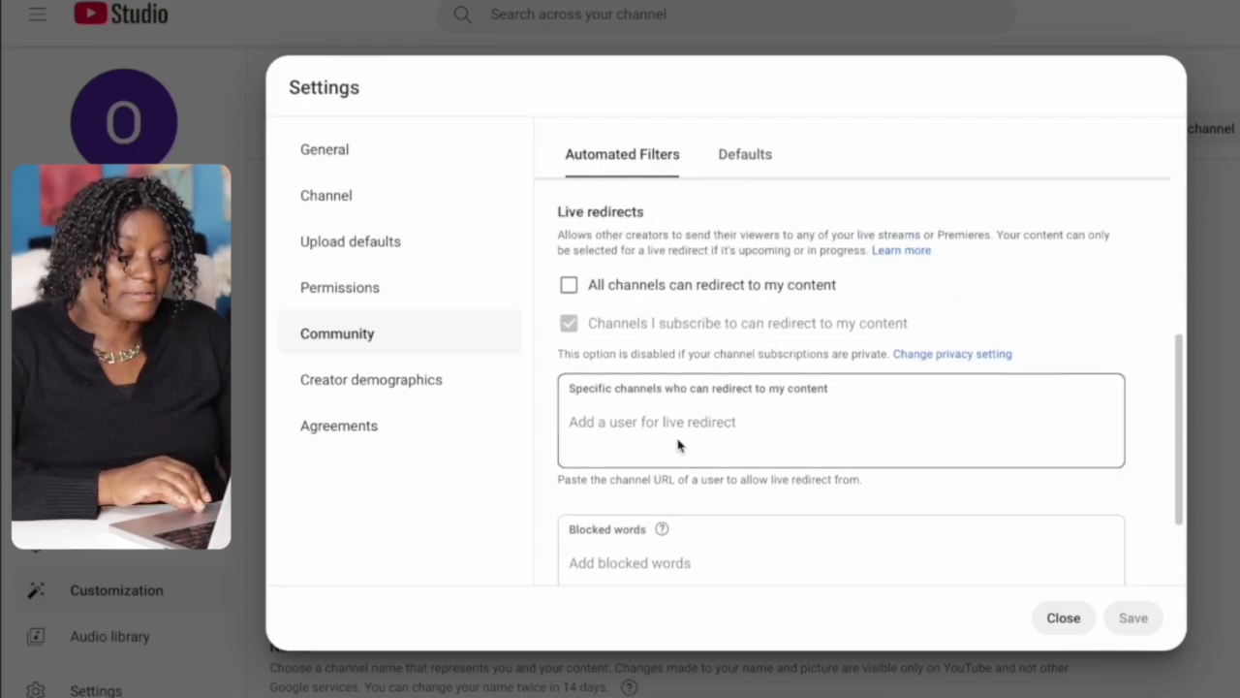
{"action": "scroll", "coordinate": [682, 437], "scroll_direction": "up", "scroll_amount": 3}
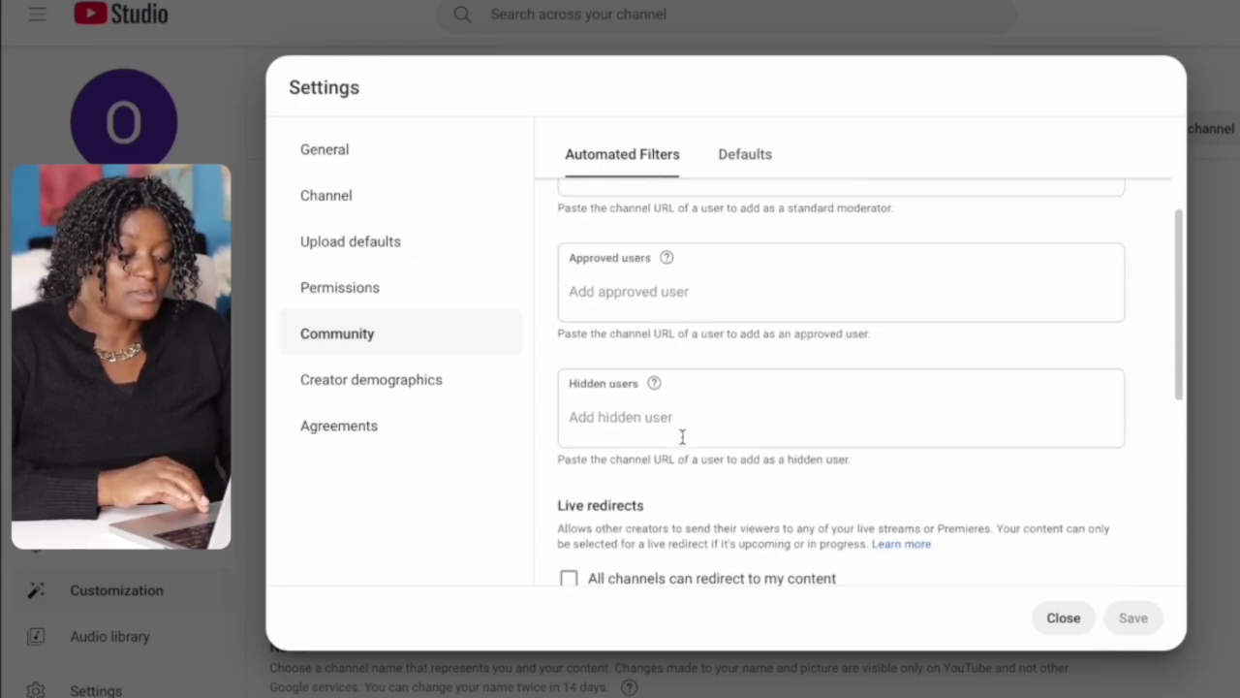
{"action": "left_click", "coordinate": [634, 419]}
{"action": "left_click", "coordinate": [679, 303]}
{"action": "scroll", "coordinate": [697, 311], "scroll_direction": "up", "scroll_amount": 2}
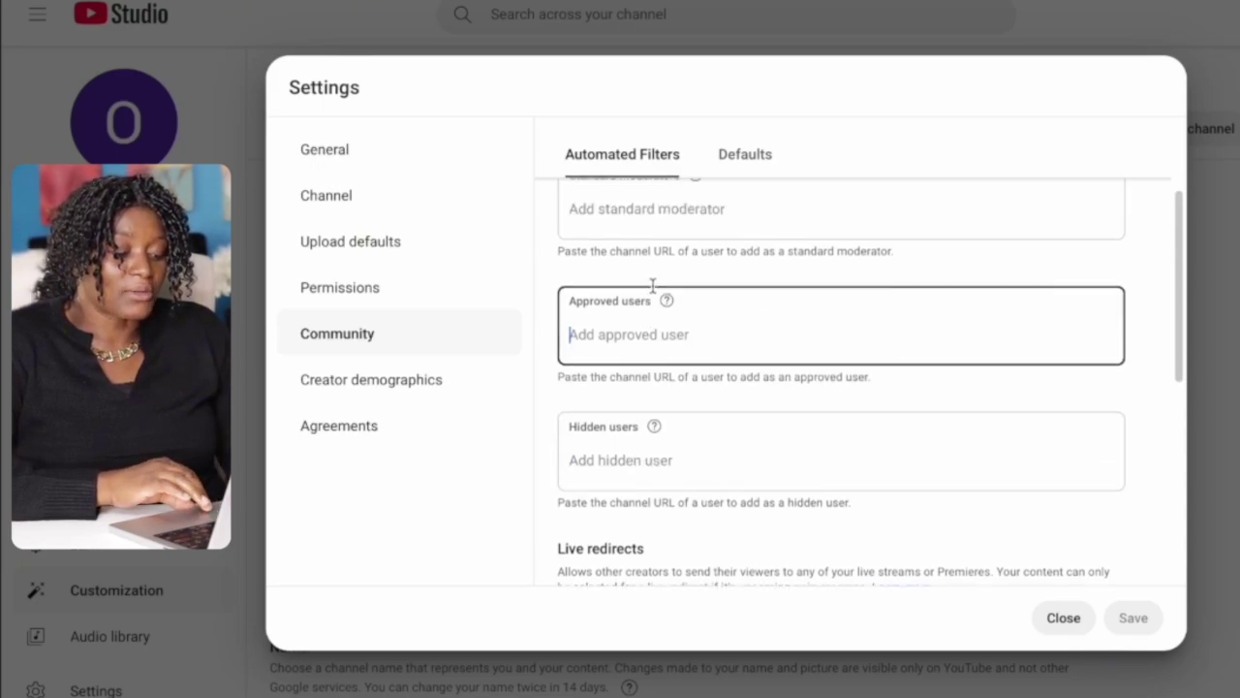
Check the community comment defaults, creator demographics and agreements in the channel settings
{"action": "left_click", "coordinate": [764, 173]}
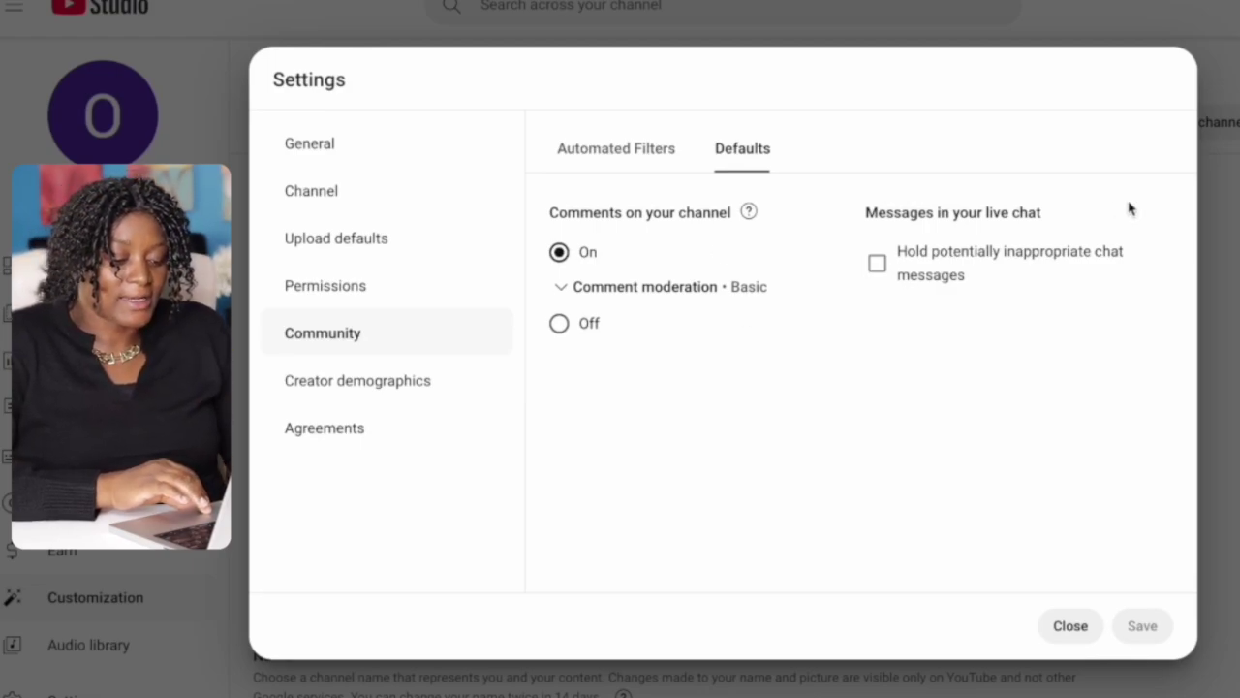
{"action": "left_click", "coordinate": [359, 381]}
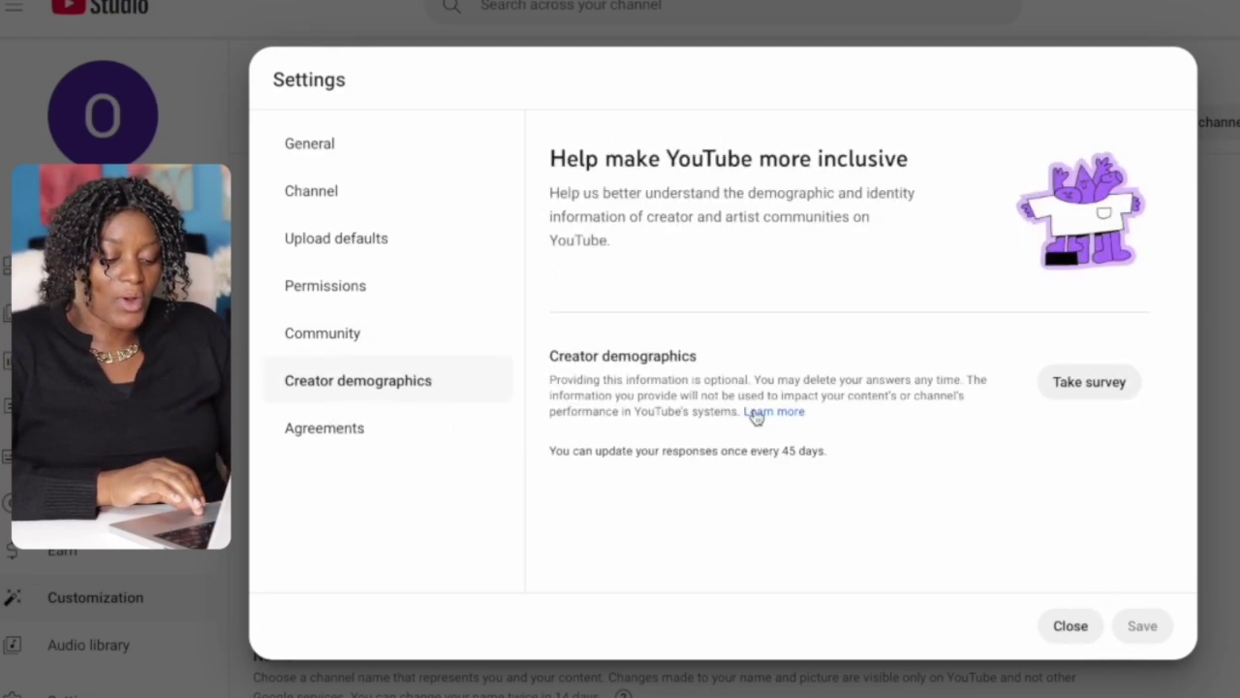
{"action": "left_click", "coordinate": [345, 438]}
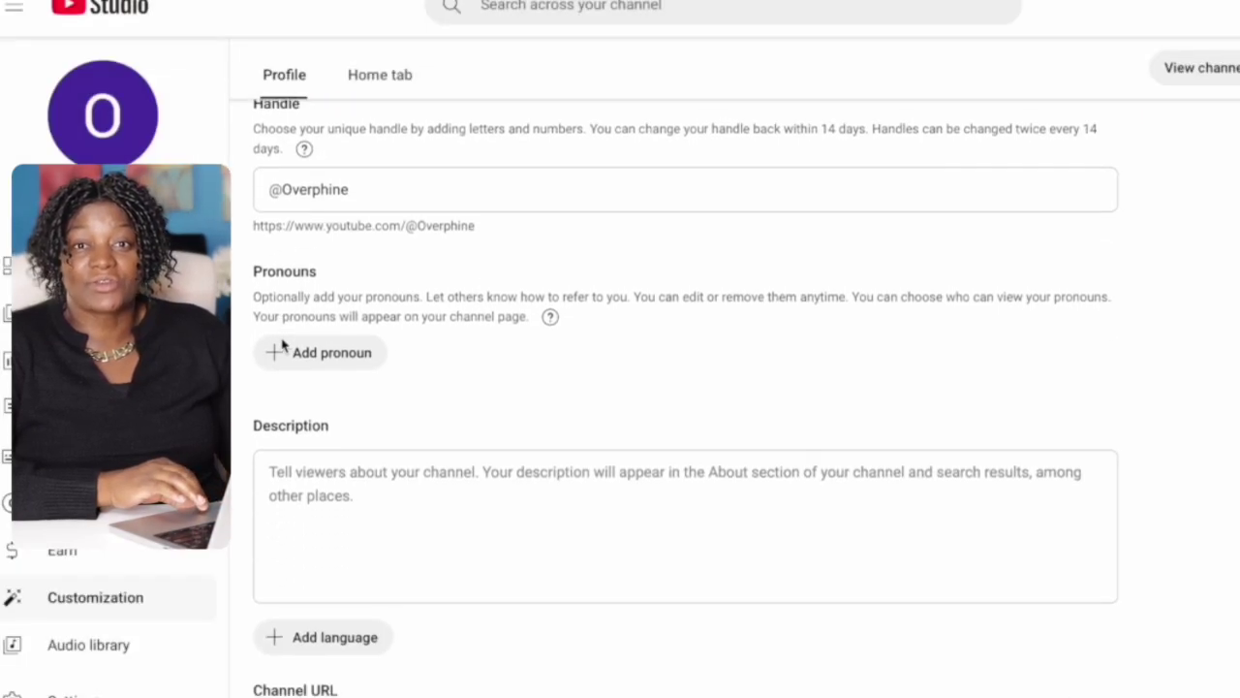
Examine the banner image, picture, name and handle fields in the channel's profile customization
{"action": "scroll", "coordinate": [283, 346], "scroll_direction": "up", "scroll_amount": 7}
{"action": "scroll", "coordinate": [283, 346], "scroll_direction": "down", "scroll_amount": 1}
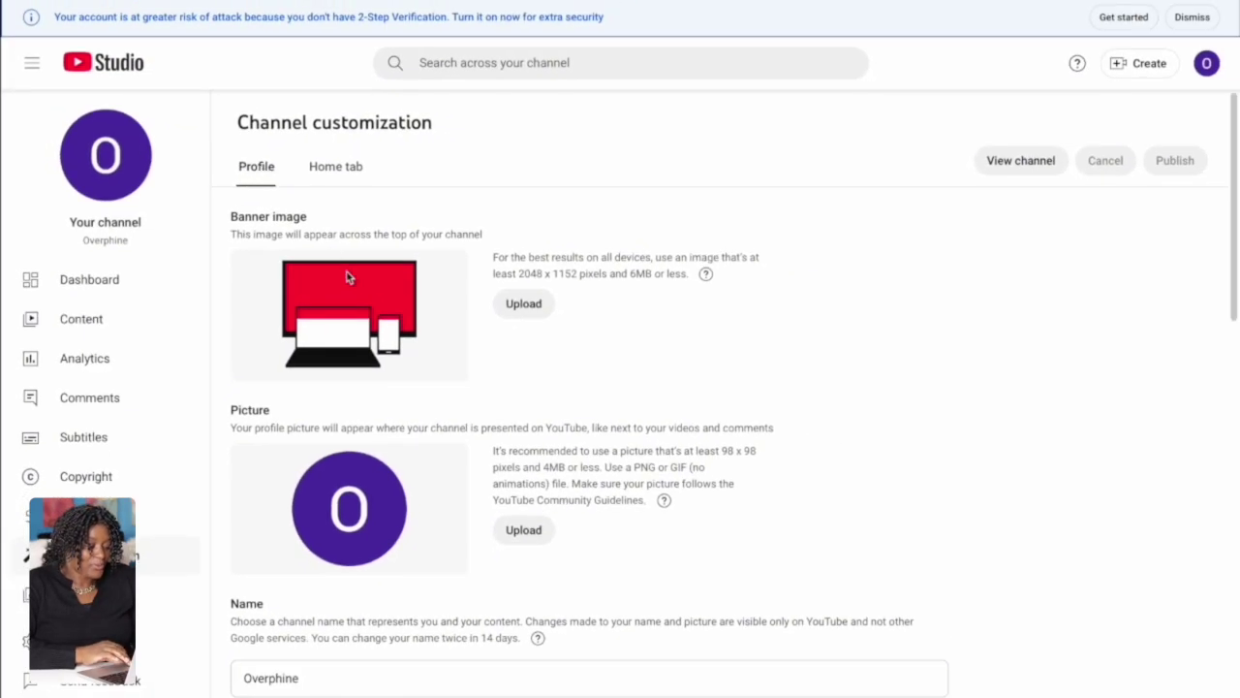
{"action": "scroll", "coordinate": [351, 281], "scroll_direction": "down", "scroll_amount": 5}
{"action": "scroll", "coordinate": [308, 227], "scroll_direction": "up", "scroll_amount": 1}
{"action": "scroll", "coordinate": [308, 227], "scroll_direction": "up", "scroll_amount": 1}
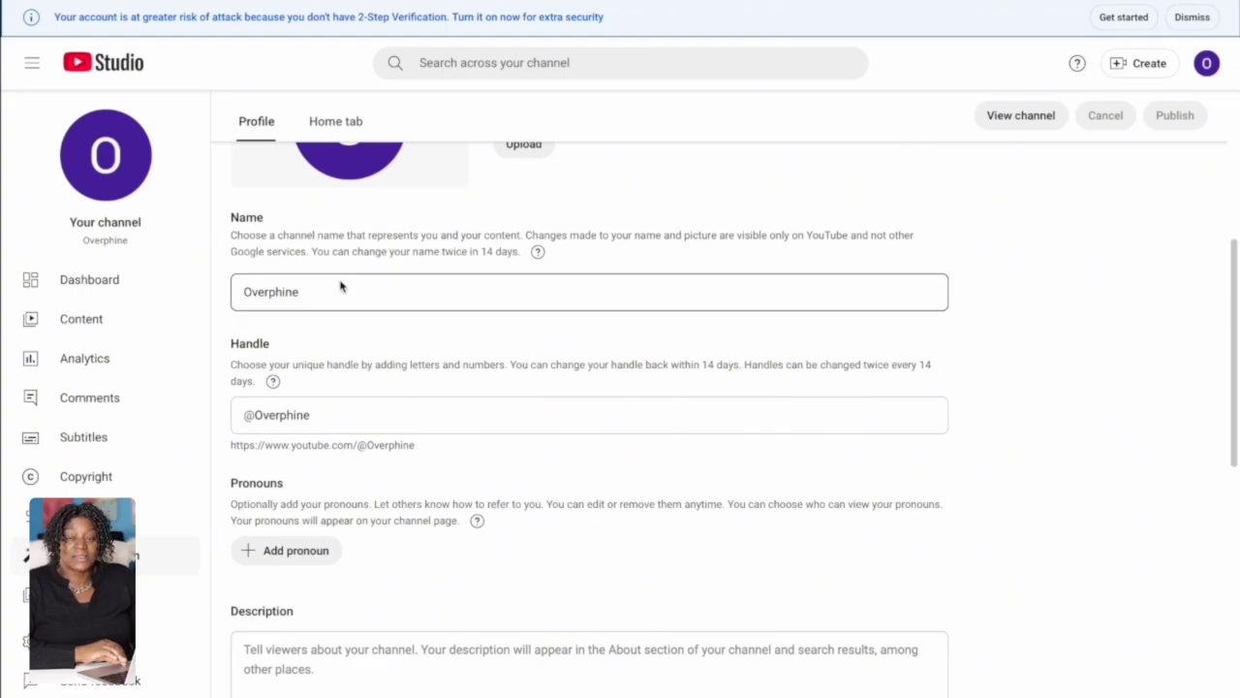
{"action": "left_click", "coordinate": [312, 296]}
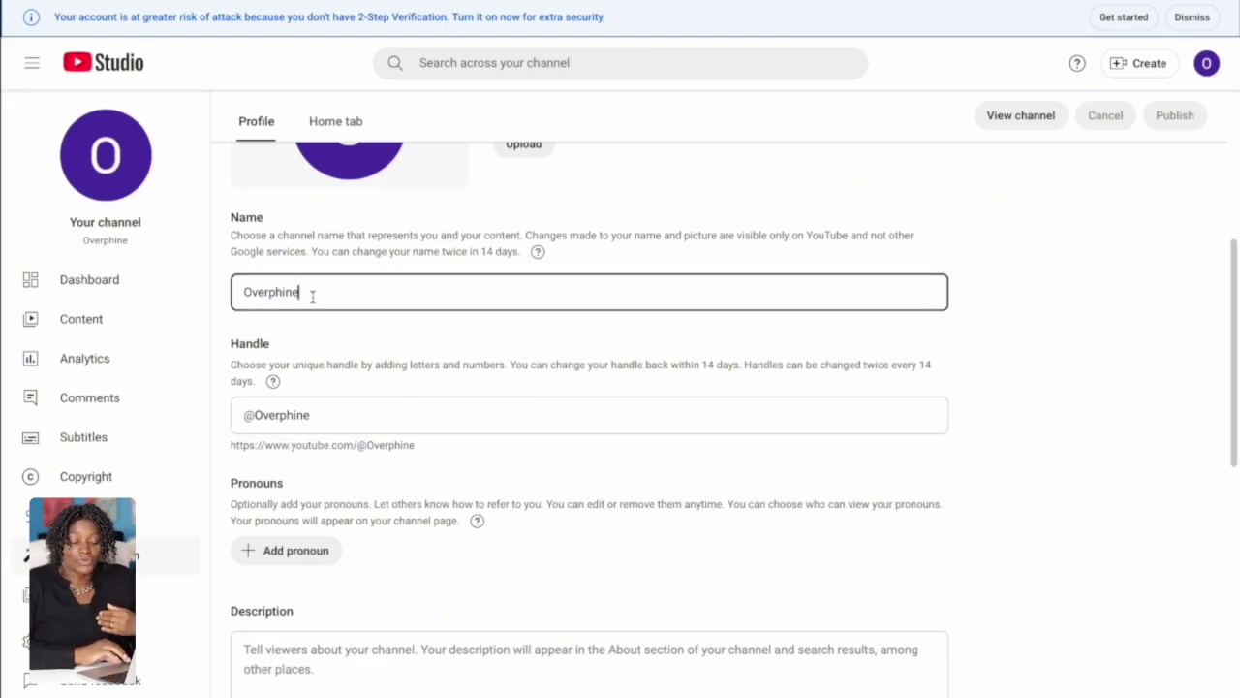
{"action": "scroll", "coordinate": [312, 296], "scroll_direction": "down", "scroll_amount": 1}
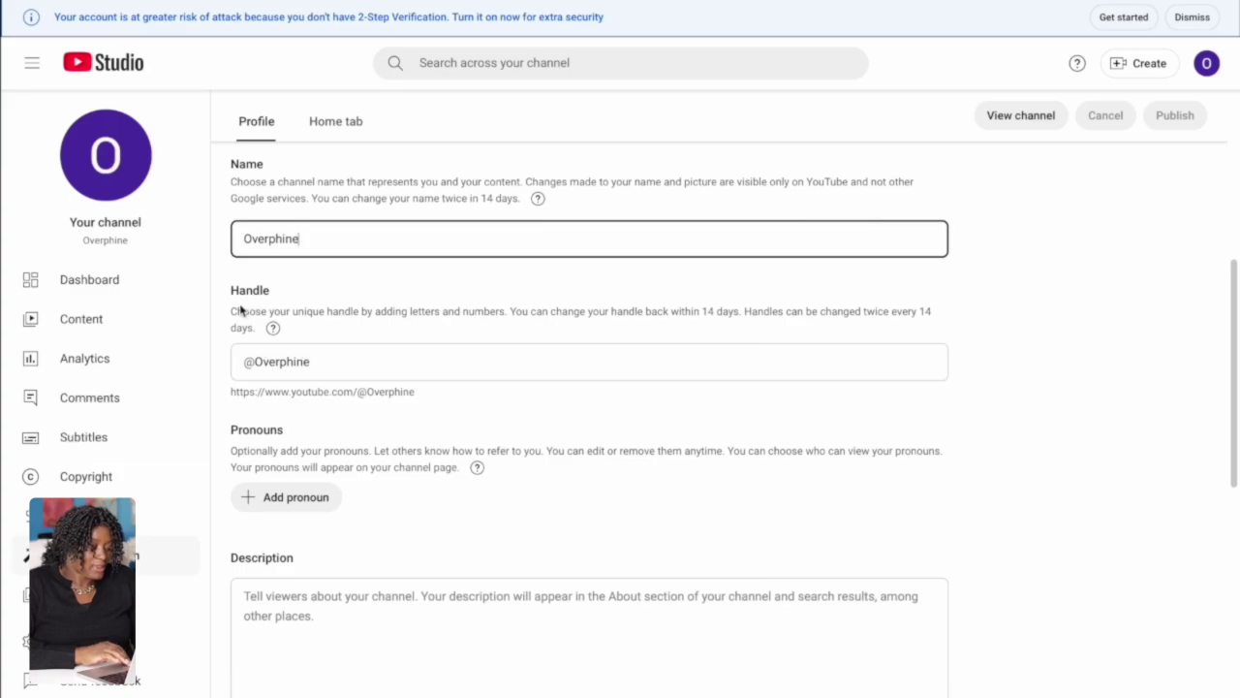
{"action": "left_click", "coordinate": [333, 367]}
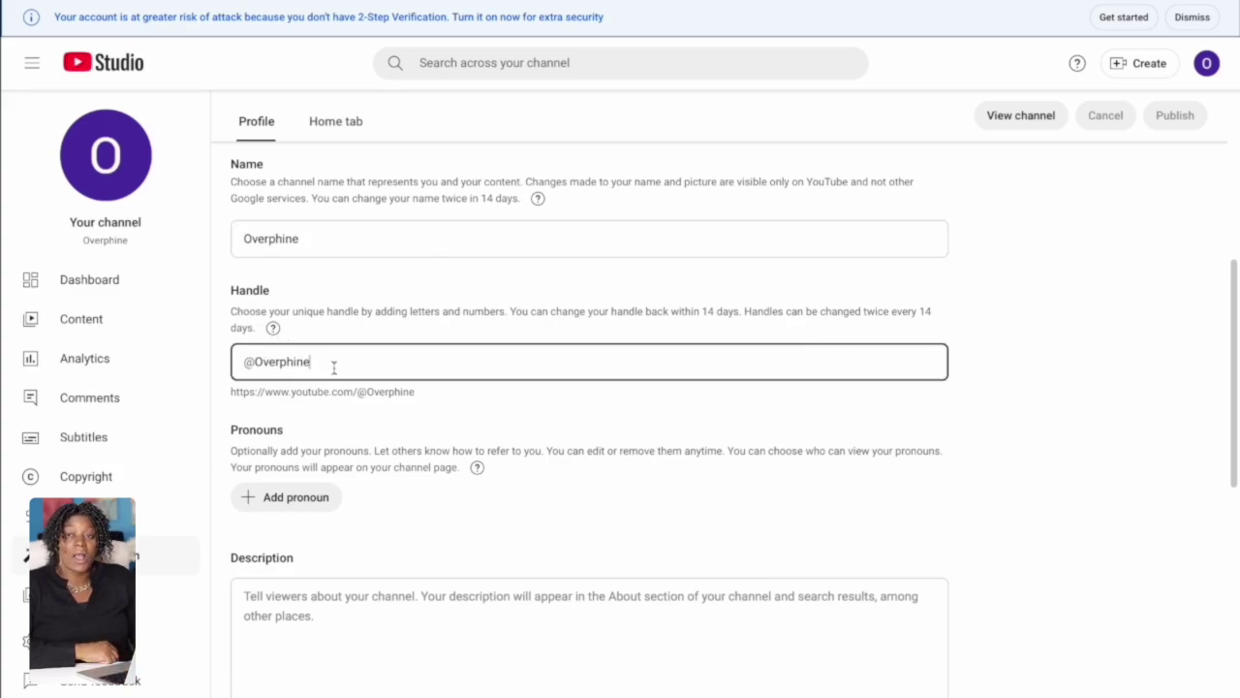
Copy the channel's handle URL into the description, append "?sub_confirmation=1" and start a new line after it
{"action": "scroll", "coordinate": [333, 366], "scroll_direction": "down", "scroll_amount": 1}
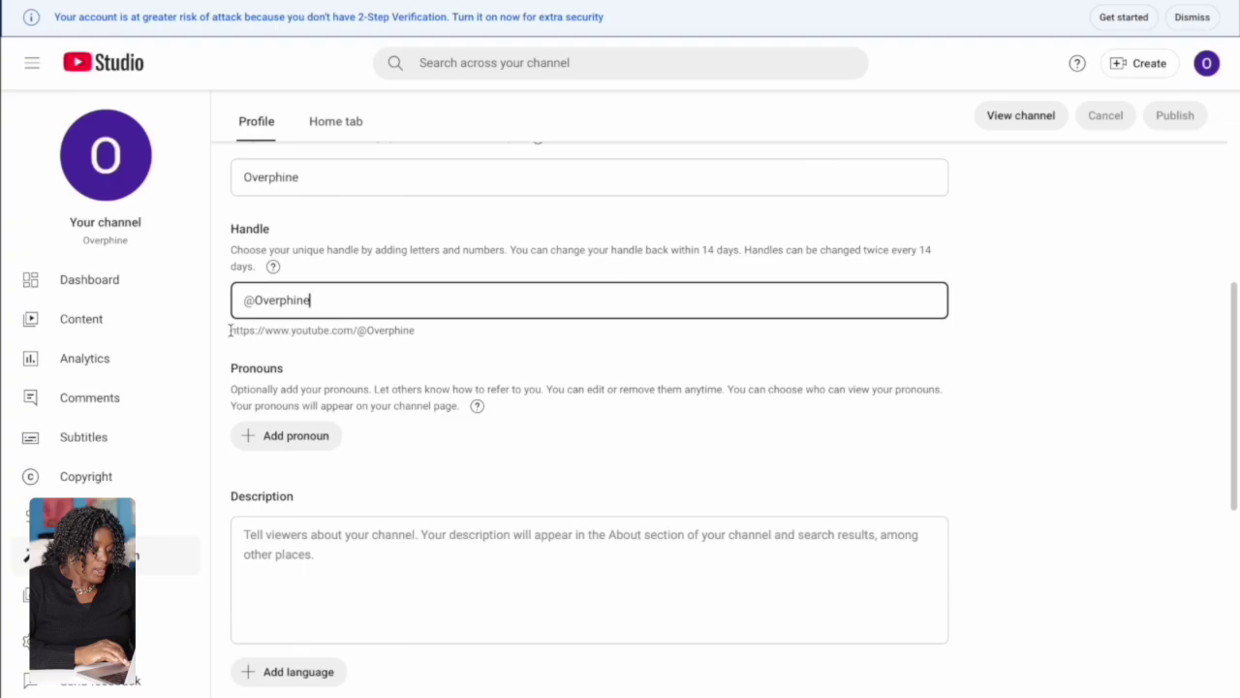
{"action": "left_click_drag", "start_coordinate": [229, 331], "coordinate": [385, 345]}
{"action": "key", "text": "ctrl+c"}
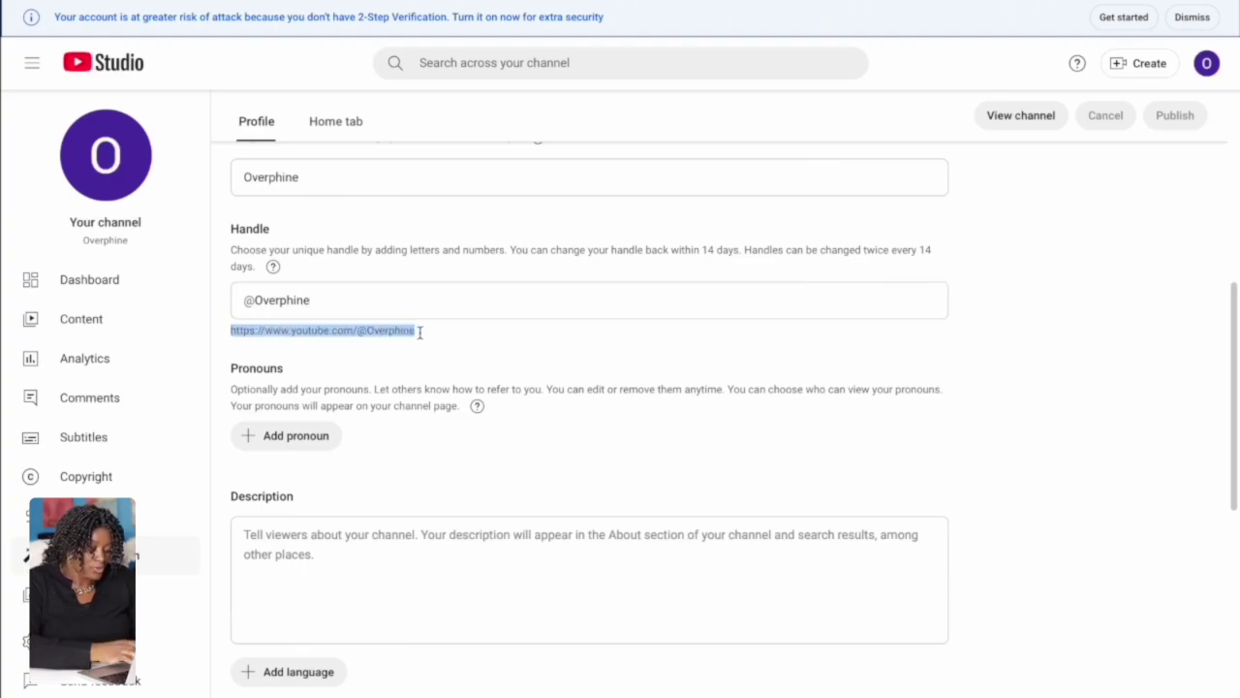
{"action": "left_click", "coordinate": [320, 541]}
{"action": "key", "text": "ctrl+v"}
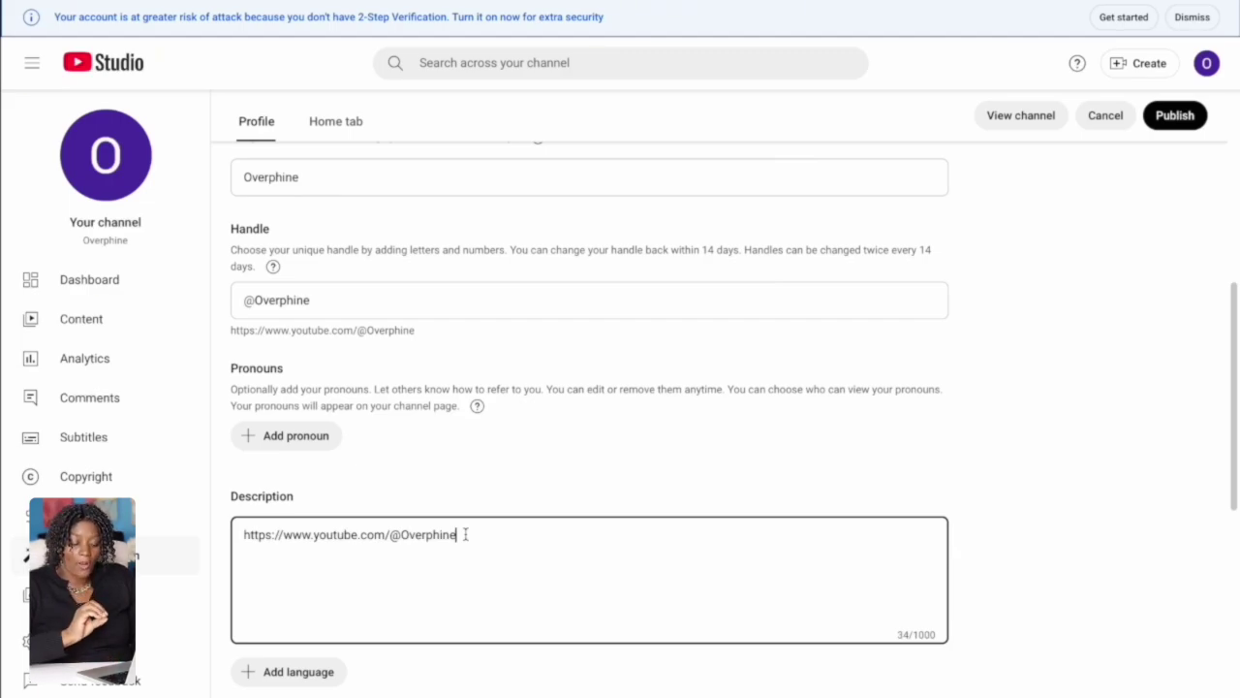
{"action": "type", "text": "?sub_confirmation=1"}
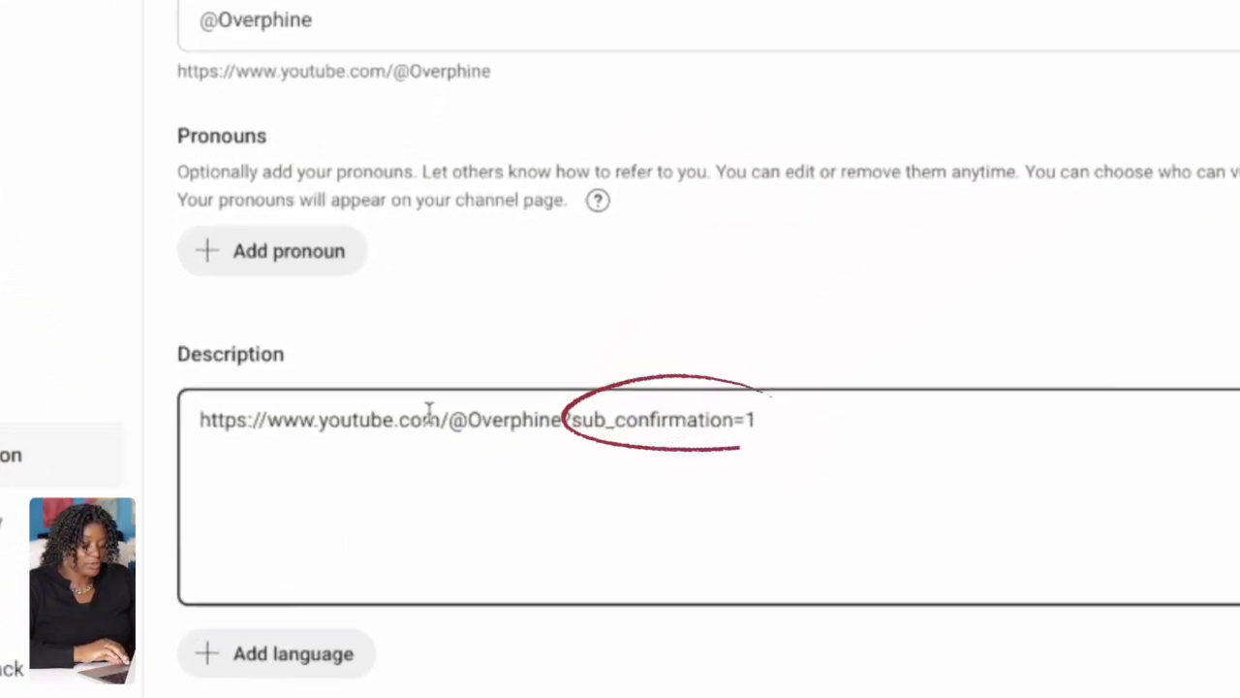
{"action": "key", "text": "Return"}
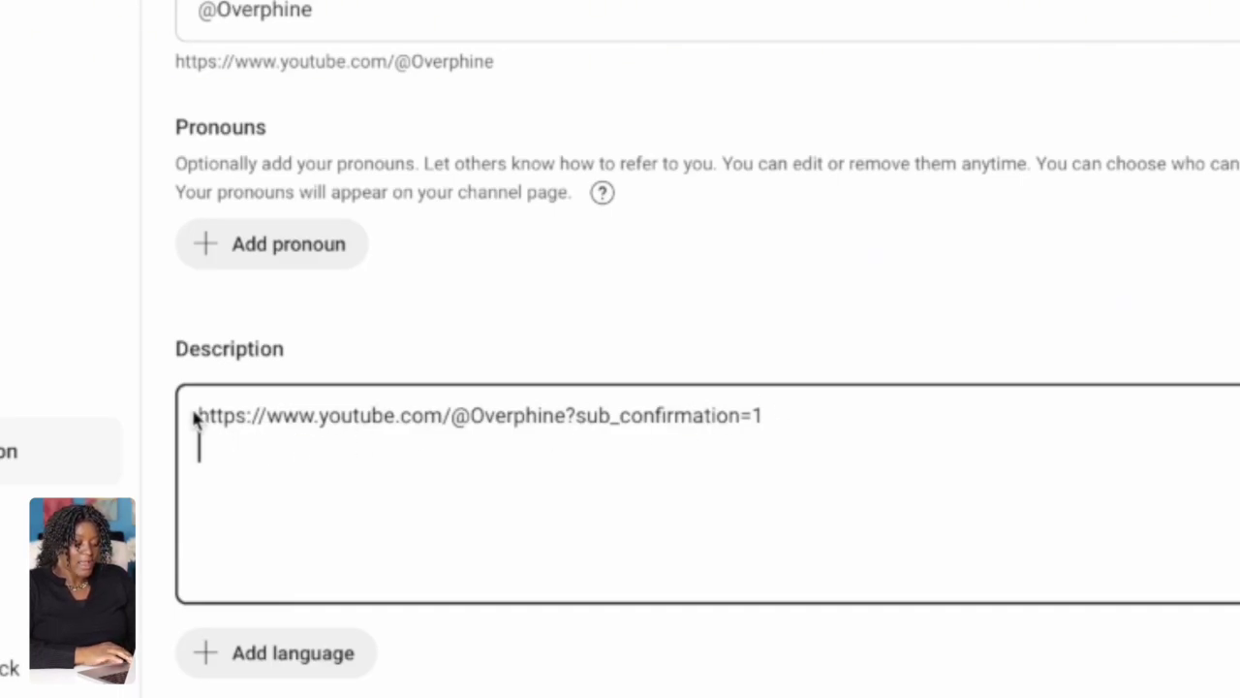
Copy the full subscription link ending in "?sub_confirmation=1" from the channel description
{"action": "left_click_drag", "start_coordinate": [197, 415], "coordinate": [801, 419]}
{"action": "key", "text": "ctrl+c"}
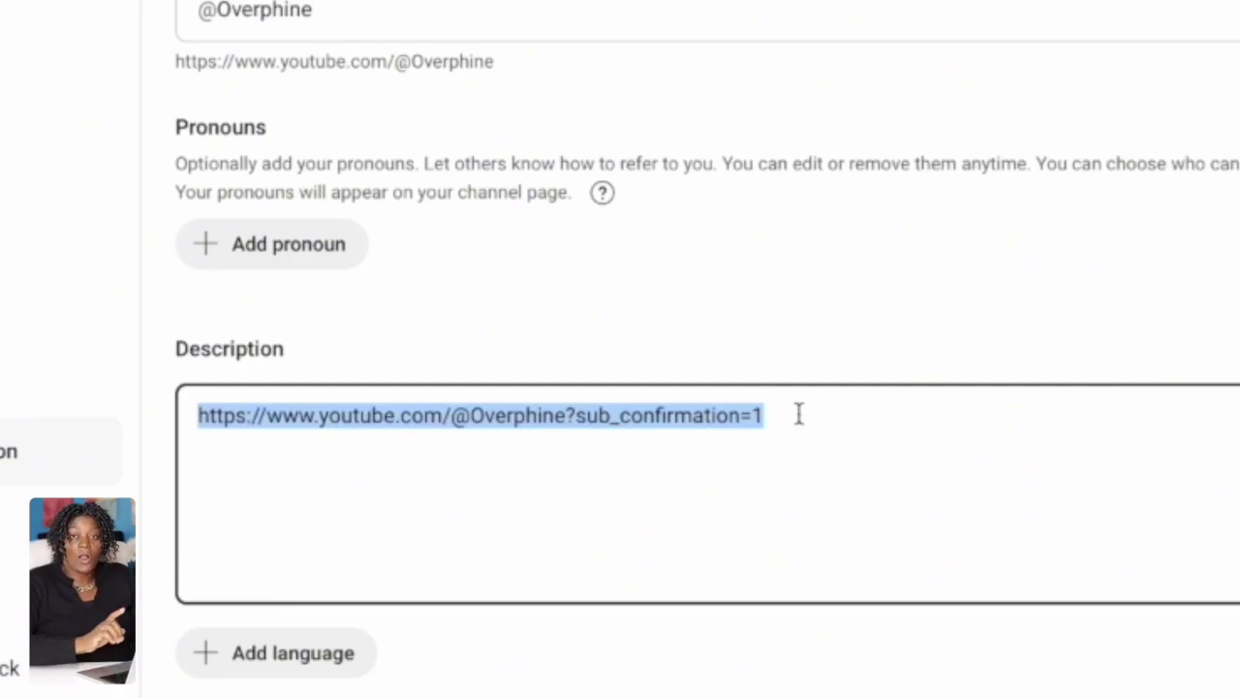
{"action": "left_click", "coordinate": [799, 415]}
Insert blank lines above the link in the description and add the text "Help people Male Money Online" there
{"action": "scroll", "coordinate": [775, 387], "scroll_direction": "down", "scroll_amount": 2}
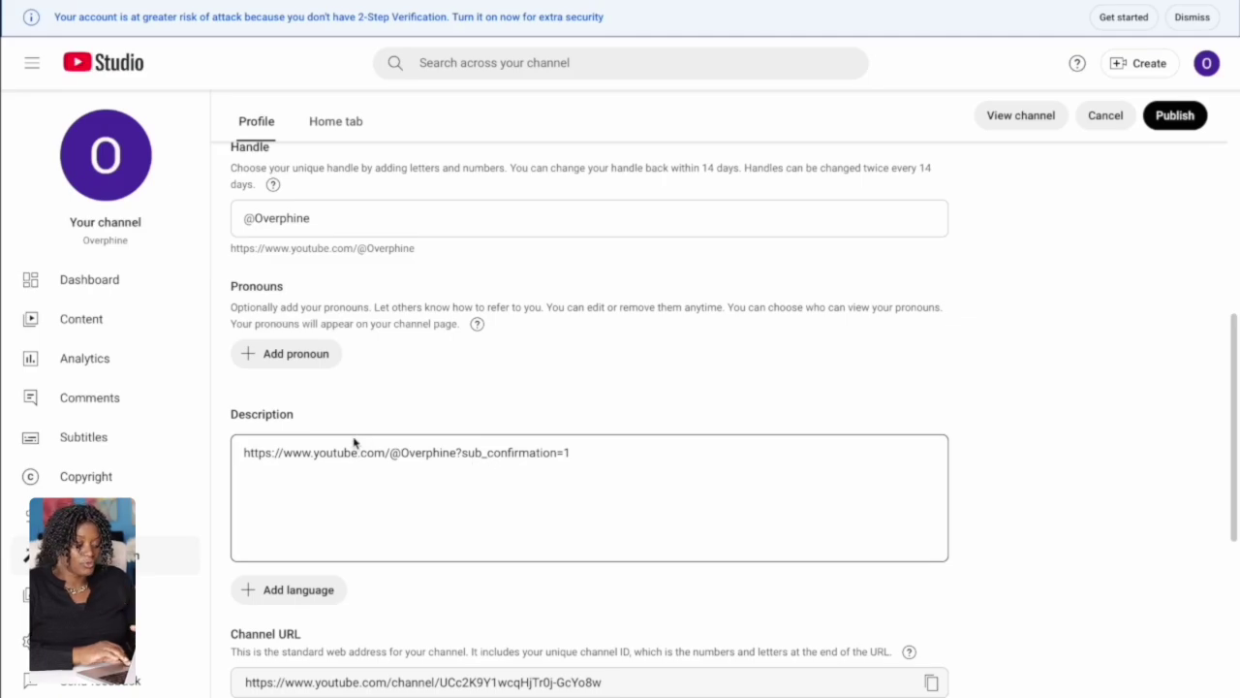
{"action": "left_click", "coordinate": [243, 450]}
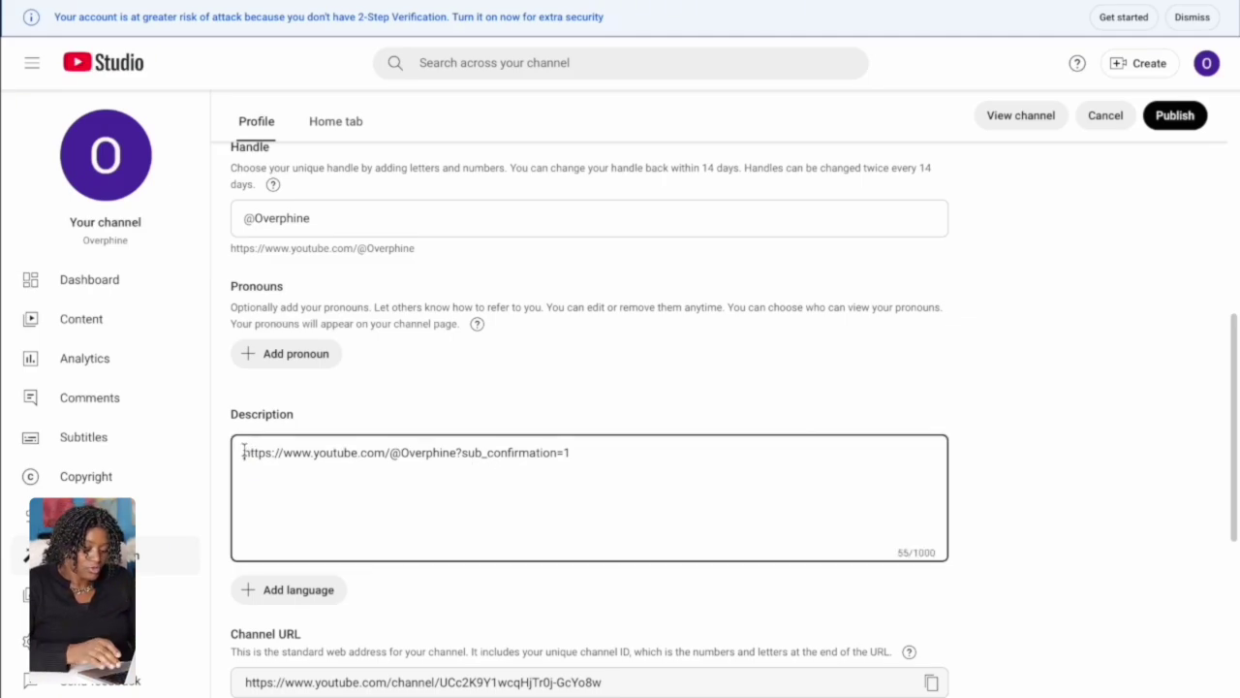
{"action": "key", "text": "Return"}
{"action": "key", "text": "Return"}
{"action": "key", "text": "Return"}
{"action": "key", "text": "Up"}
{"action": "key", "text": "Up"}
{"action": "type", "text": "Help people Male Money Onl"}
{"action": "scroll", "coordinate": [589, 387], "scroll_direction": "down", "scroll_amount": 1}
{"action": "type", "text": "ine"}
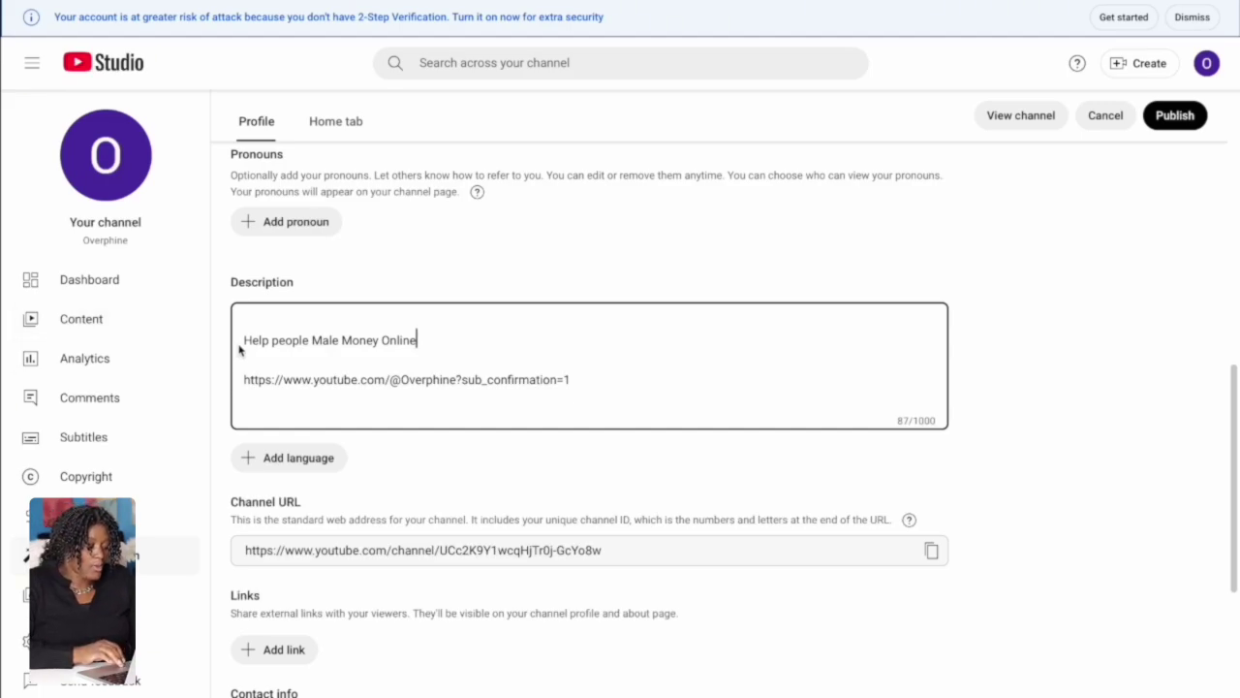
{"action": "key", "text": "BackSpace"}
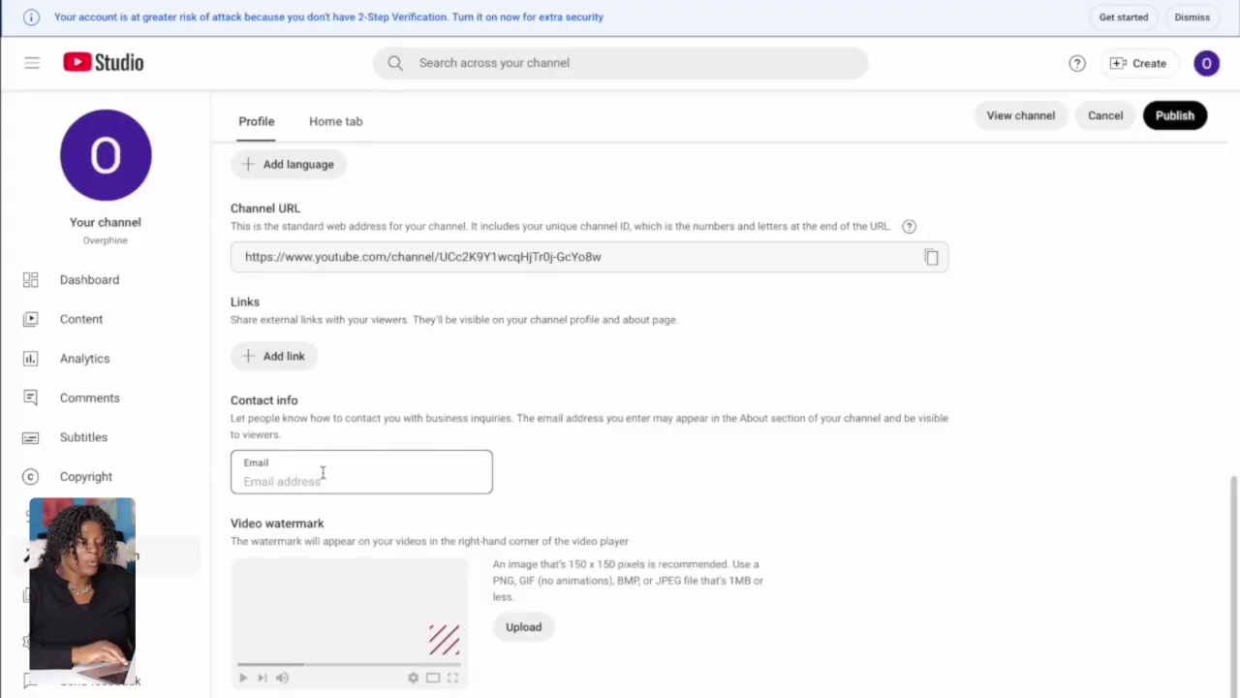
Add a profile link titled "Subscribe" with the copied subscription link as its URL
{"action": "left_click", "coordinate": [291, 358]}
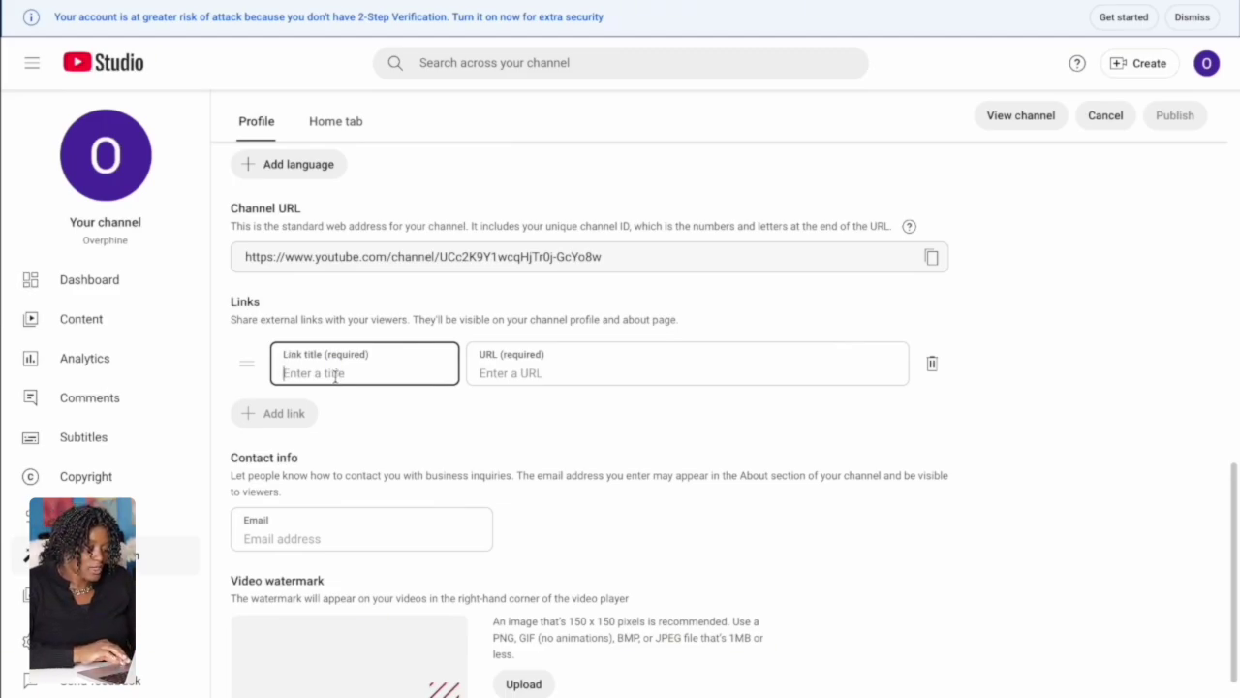
{"action": "type", "text": "Subscribe"}
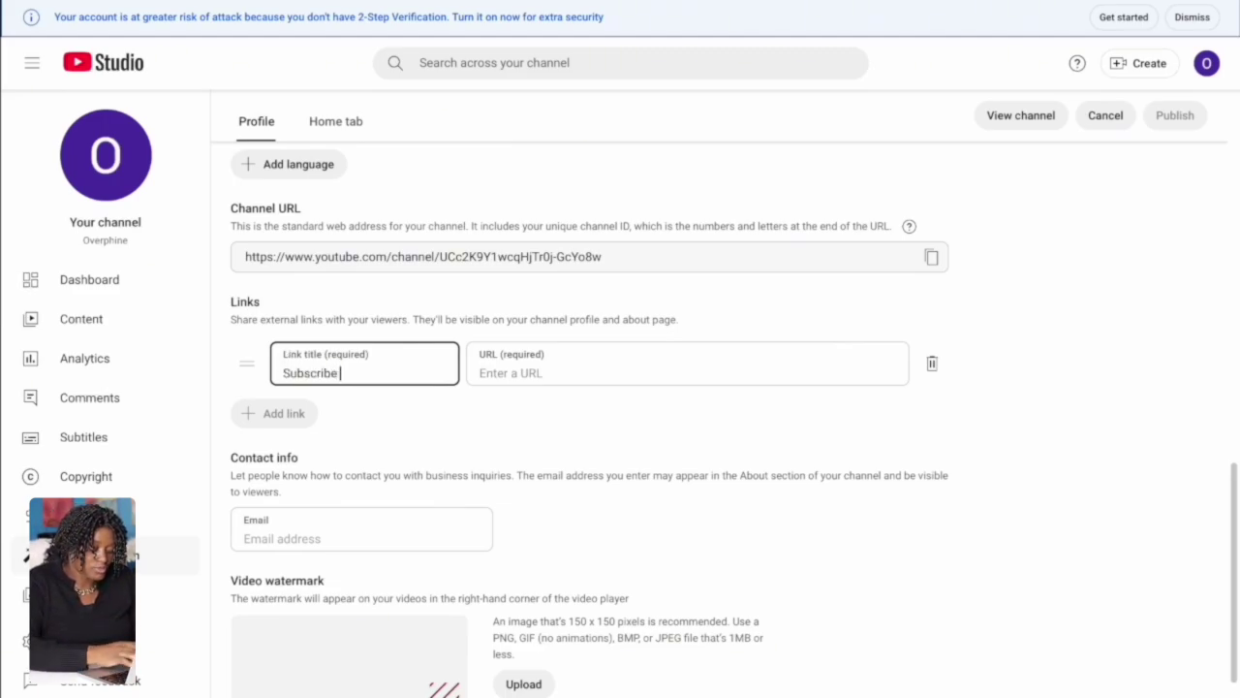
{"action": "left_click", "coordinate": [553, 369]}
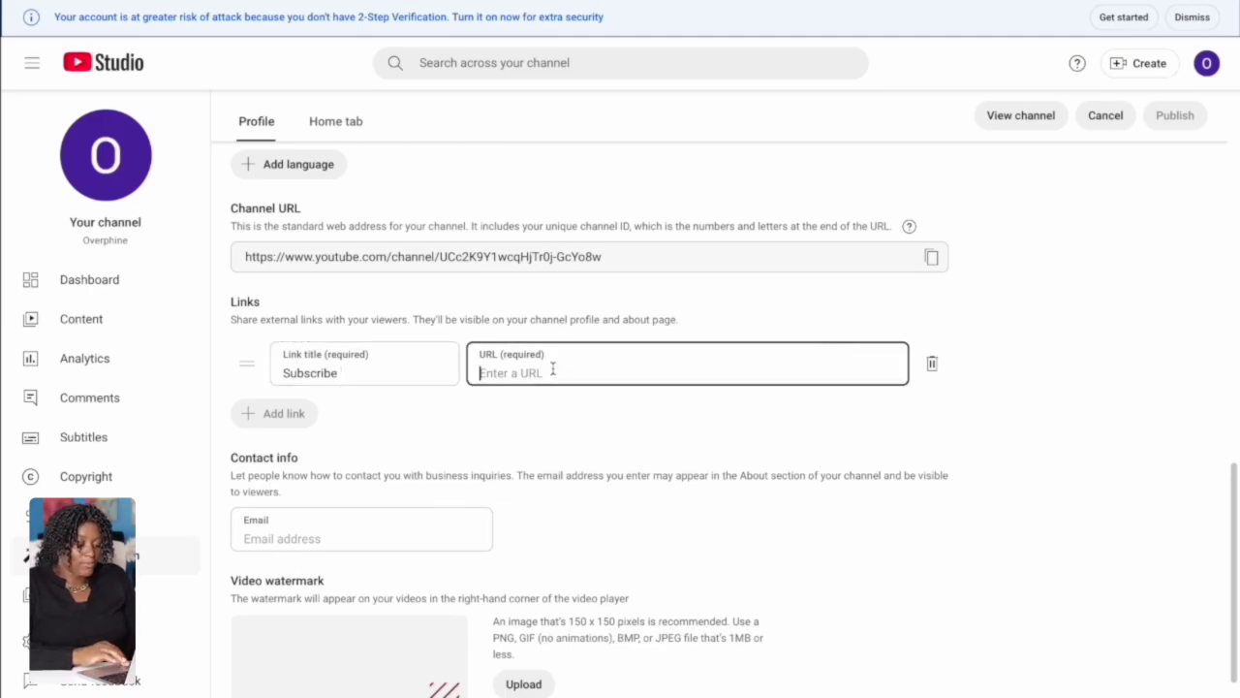
{"action": "key", "text": "ctrl+v"}
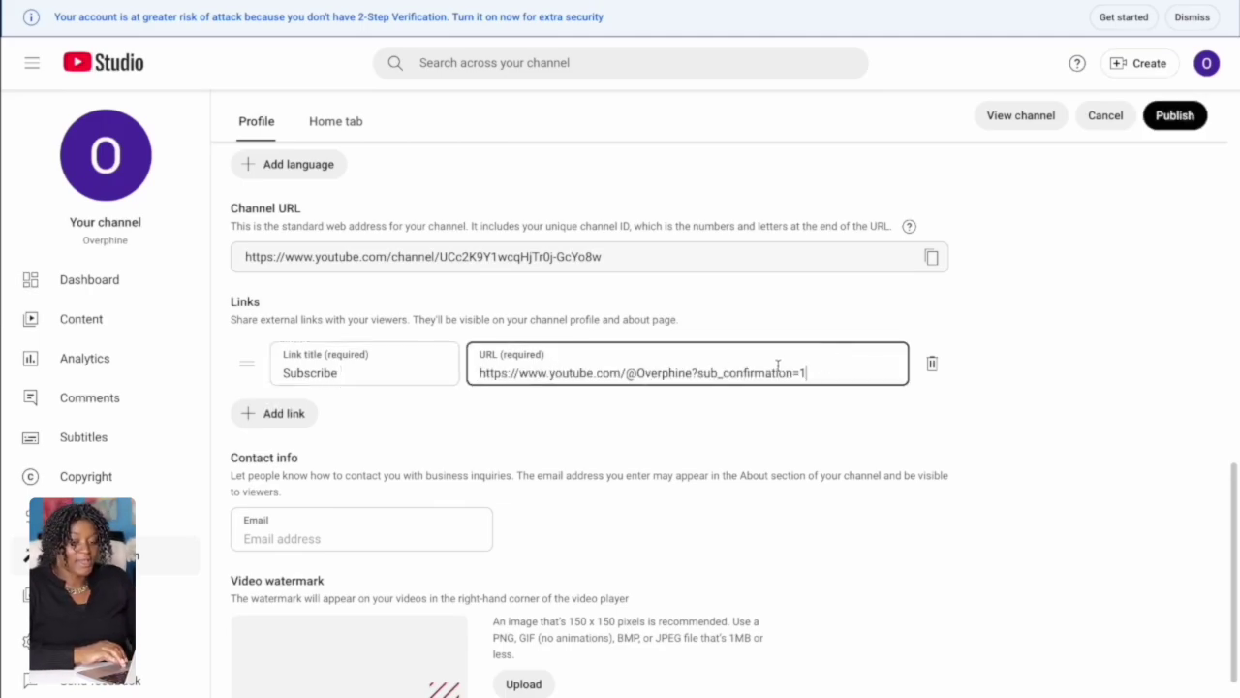
Look over the contact e-mail, video watermark and Home tab layout options, and return to the profile customization
{"action": "scroll", "coordinate": [503, 459], "scroll_direction": "down", "scroll_amount": 1}
{"action": "left_click", "coordinate": [388, 483]}
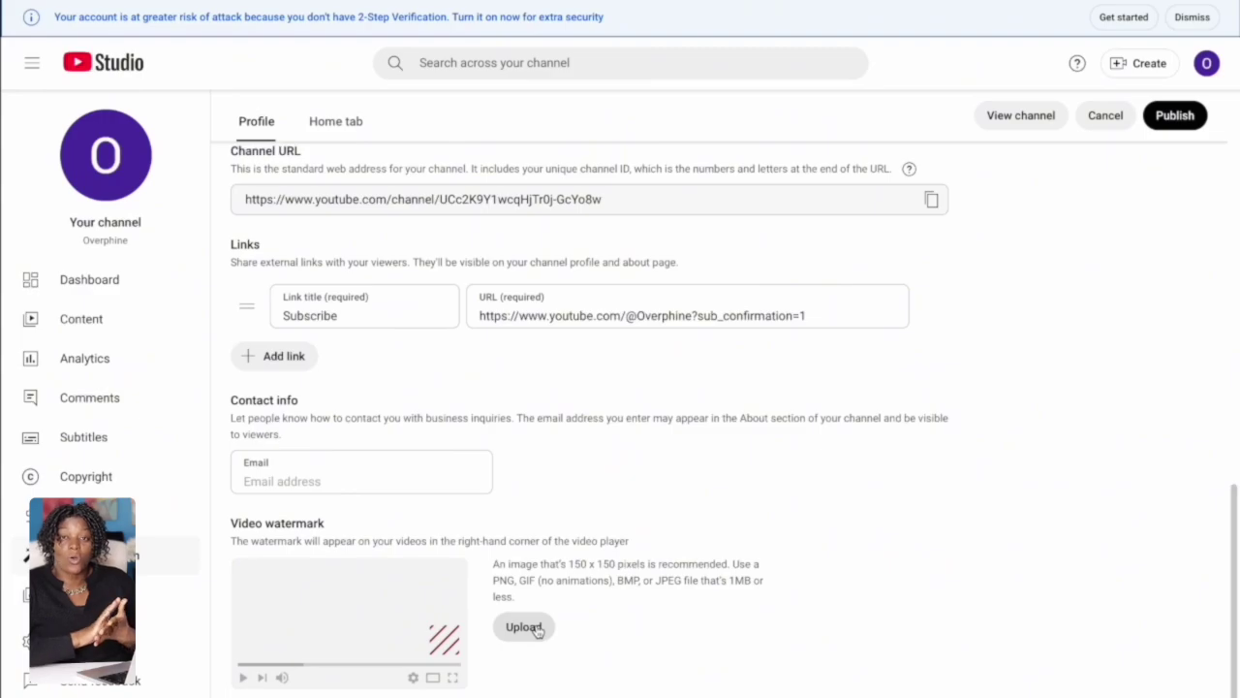
{"action": "left_click", "coordinate": [335, 122]}
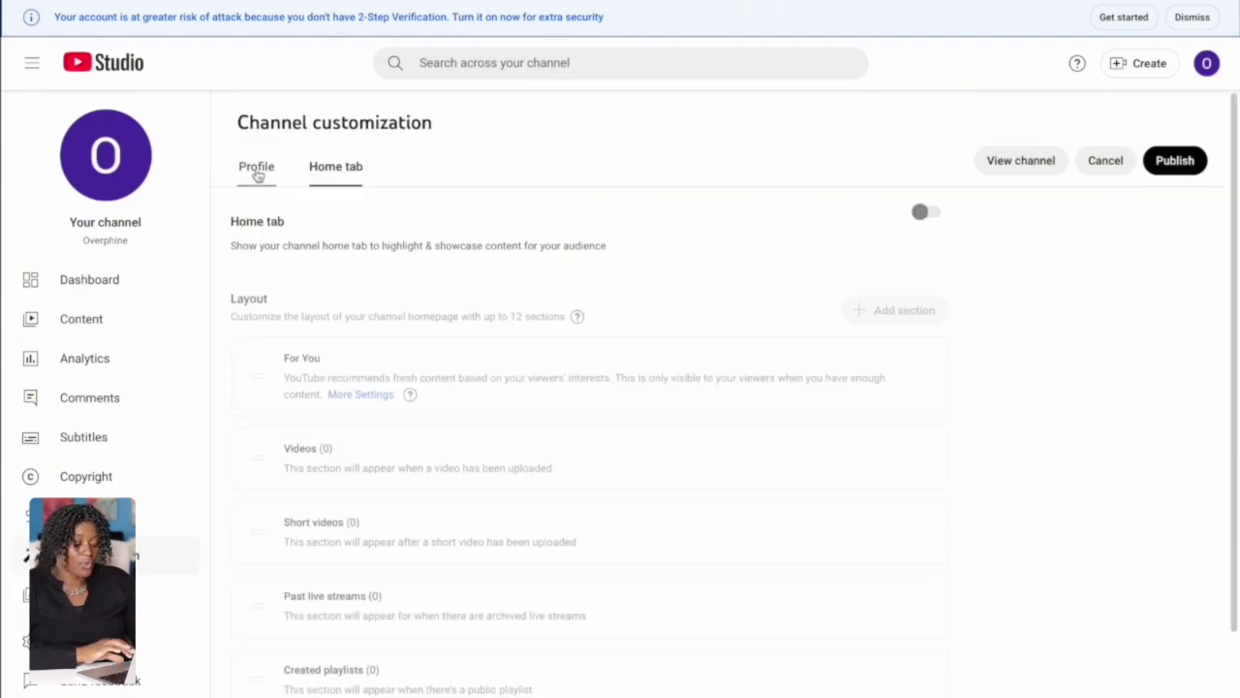
{"action": "left_click", "coordinate": [255, 166]}
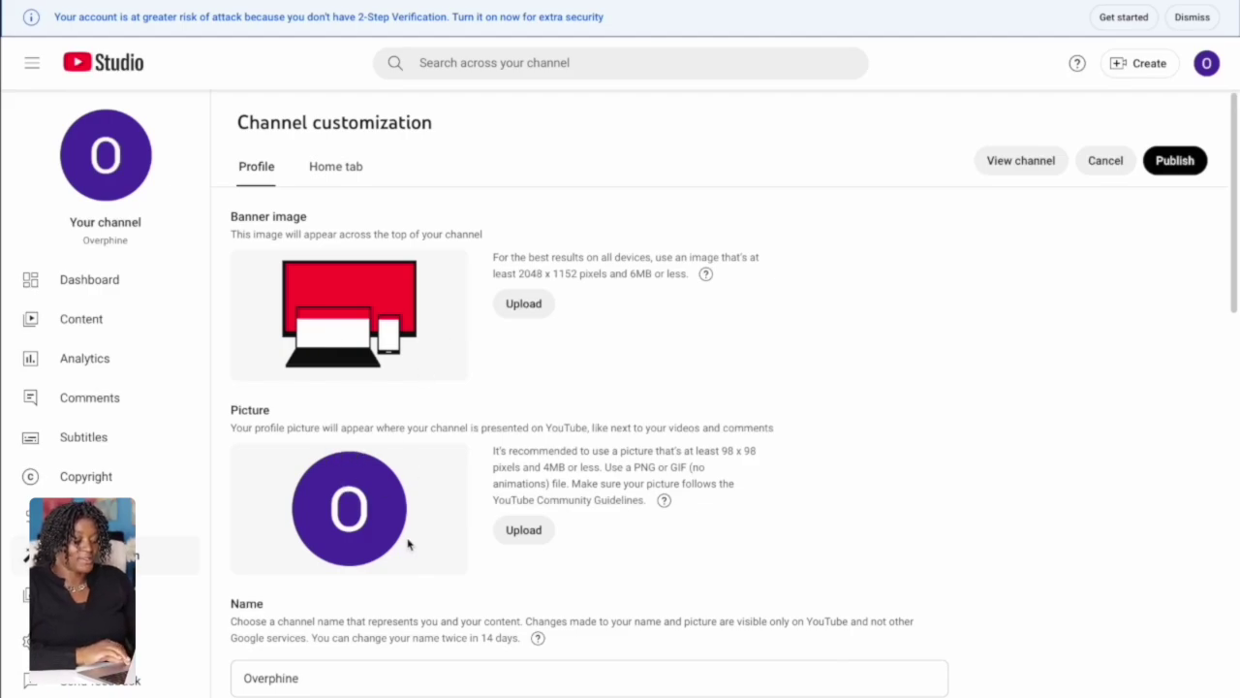
Upload the PNG photo of the woman in the cream blazer as the channel's profile picture, cropping it around her
{"action": "left_click", "coordinate": [520, 530]}
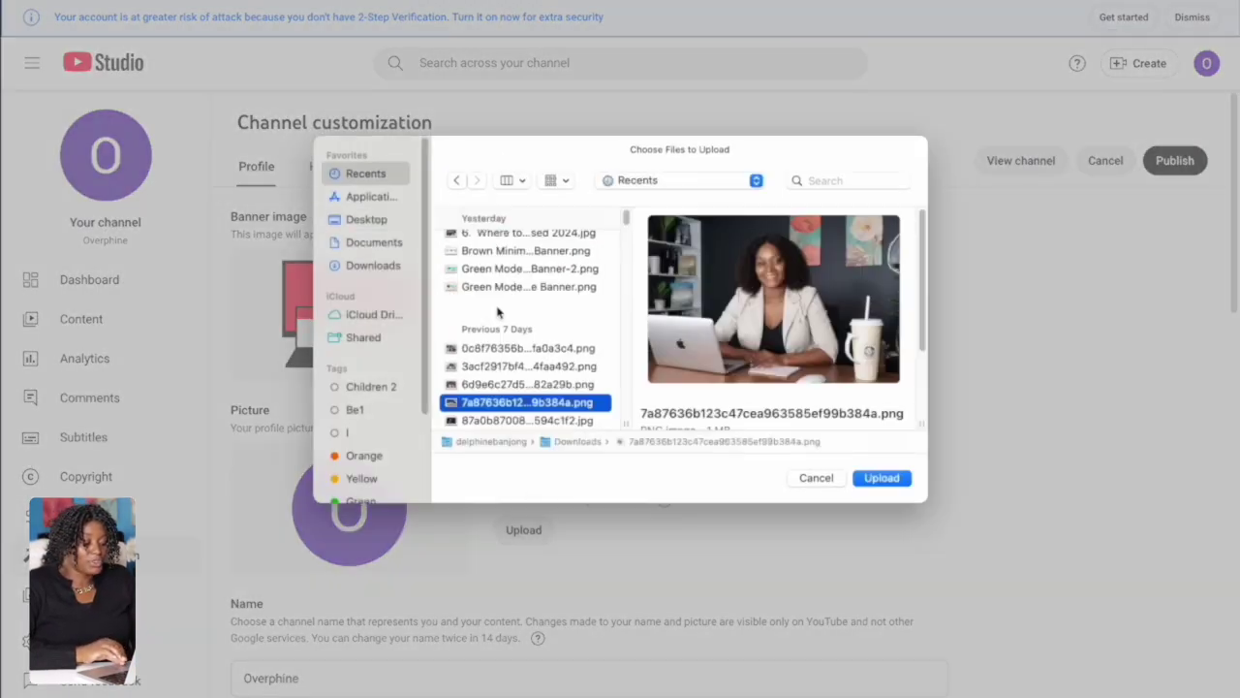
{"action": "left_click", "coordinate": [899, 481]}
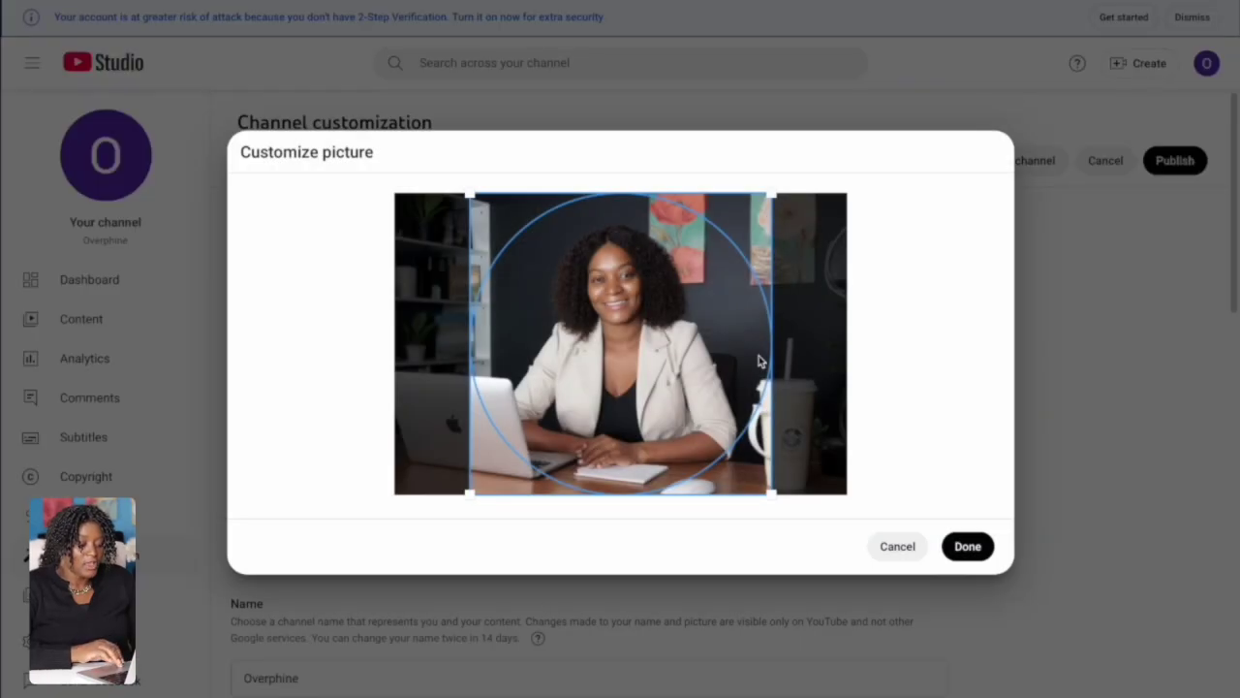
{"action": "left_click_drag", "start_coordinate": [693, 364], "coordinate": [691, 368]}
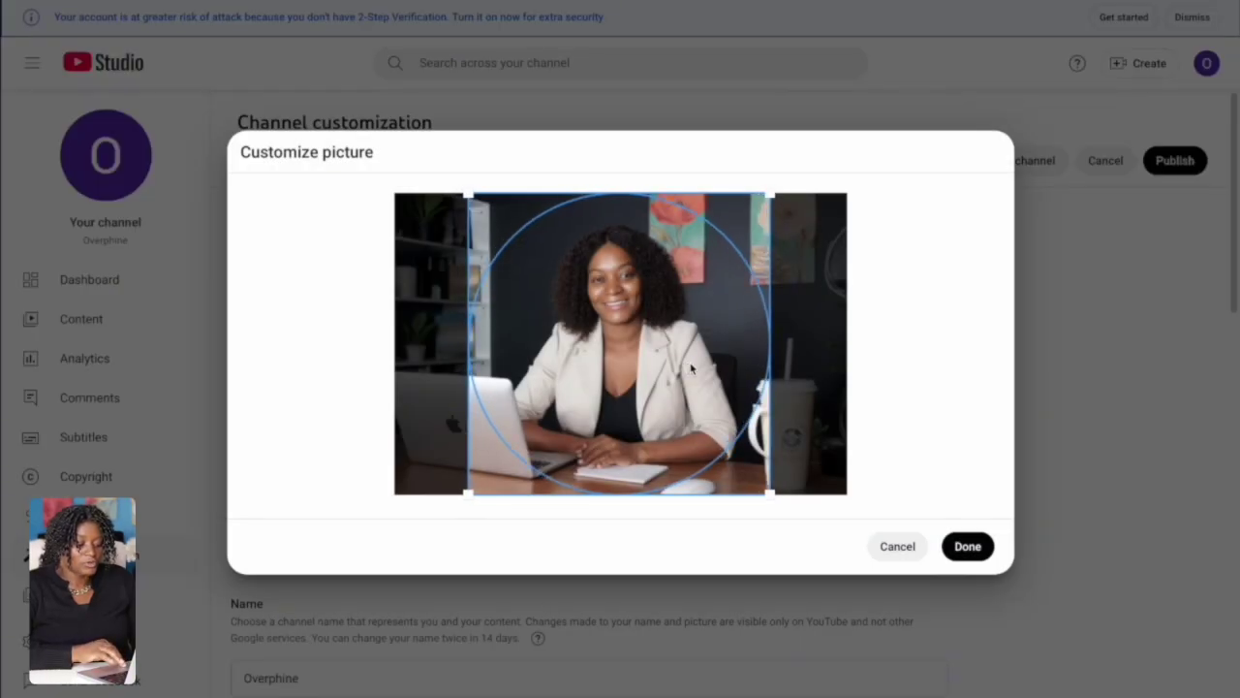
{"action": "left_click", "coordinate": [965, 547]}
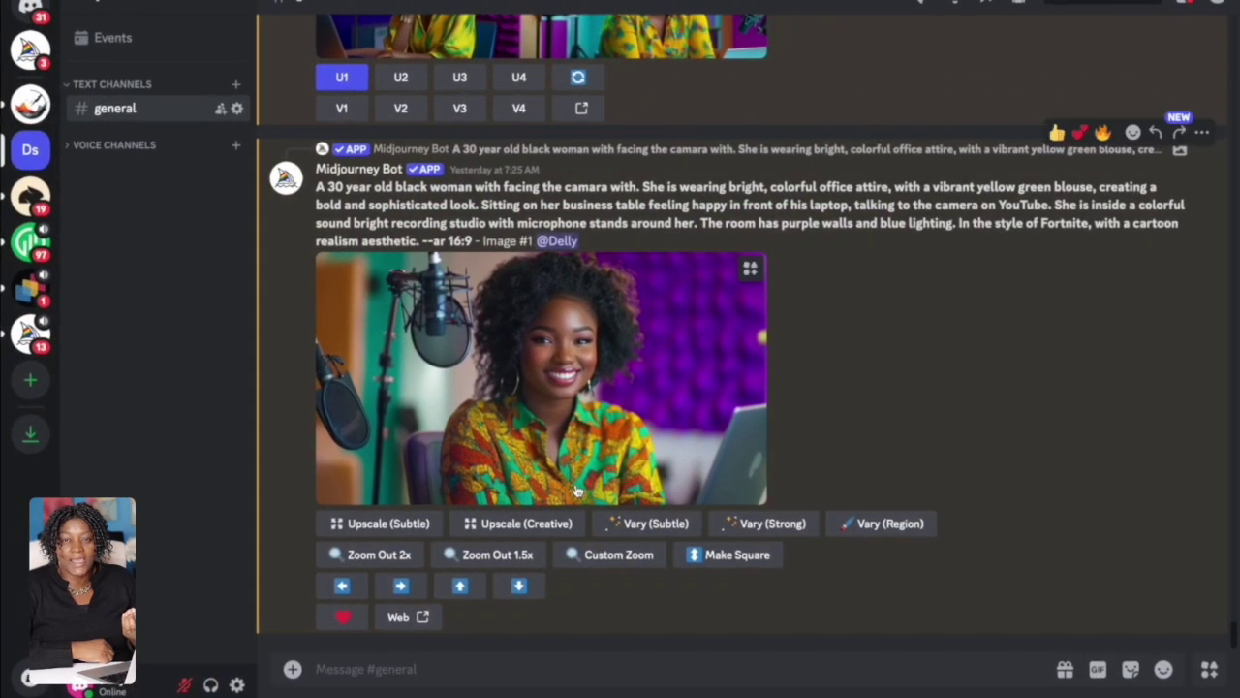
Switch to Discord, open the Midjourney image of the woman in the recording studio at full size and save it
{"action": "scroll", "coordinate": [577, 492], "scroll_direction": "up", "scroll_amount": 3}
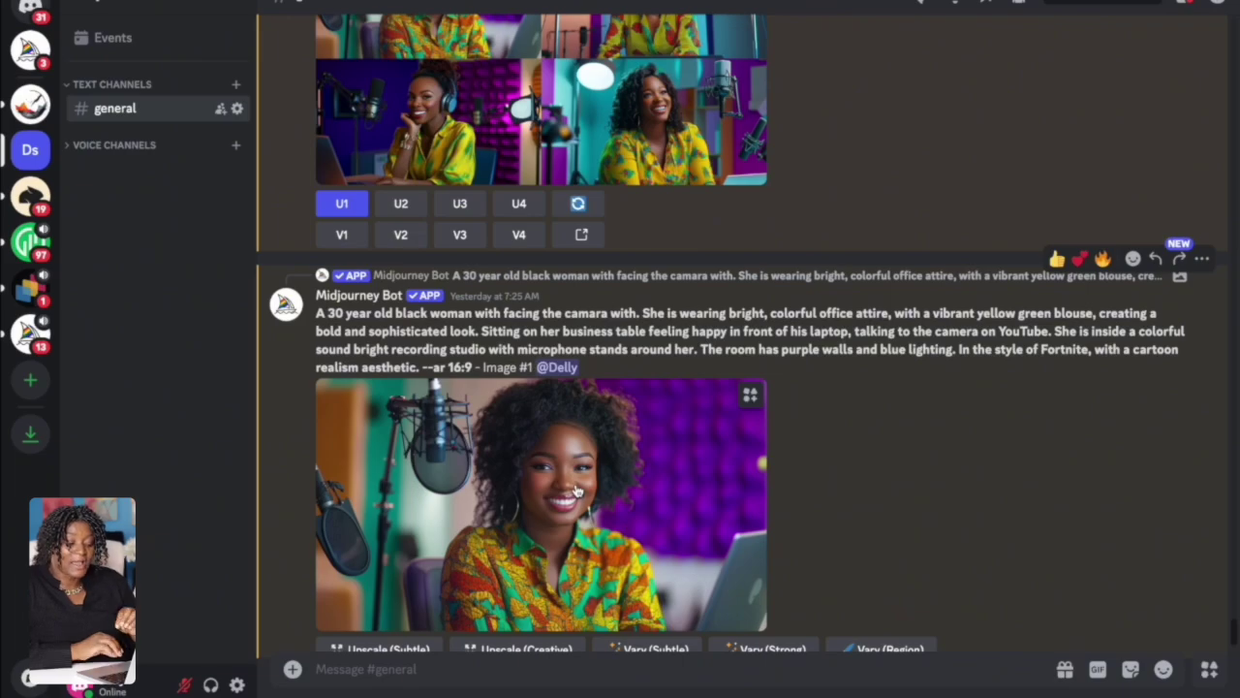
{"action": "scroll", "coordinate": [577, 492], "scroll_direction": "down", "scroll_amount": 2}
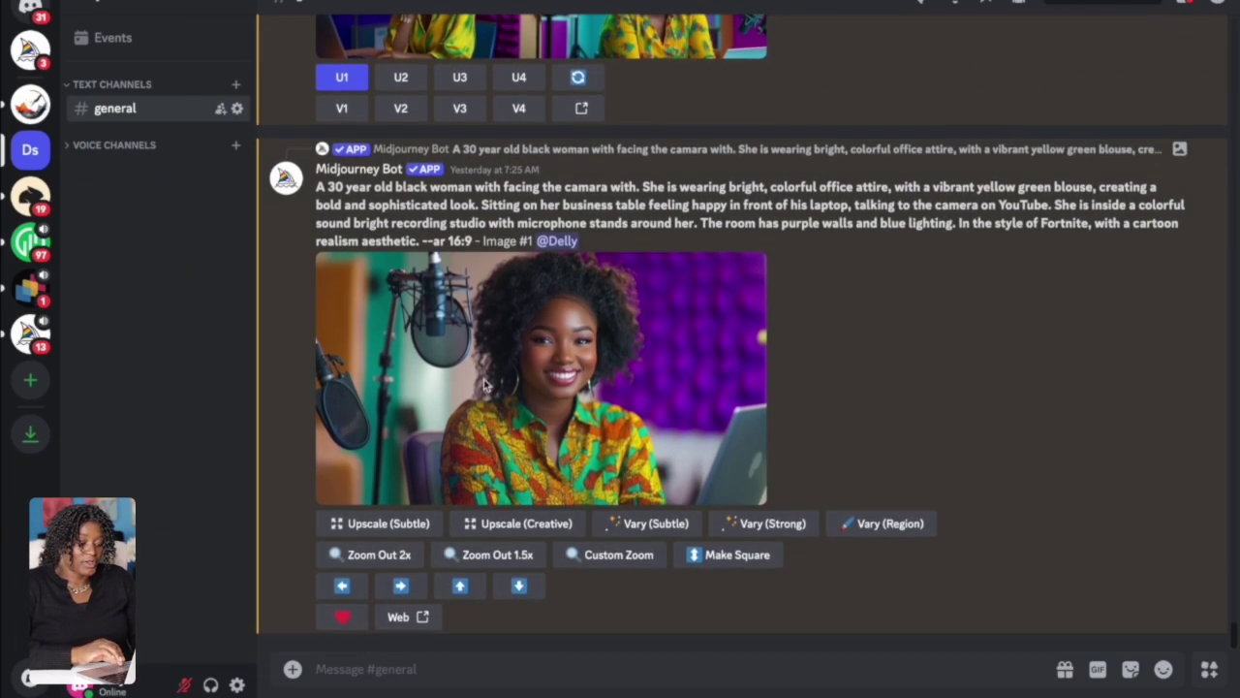
{"action": "scroll", "coordinate": [548, 398], "scroll_direction": "up", "scroll_amount": 5}
{"action": "scroll", "coordinate": [548, 397], "scroll_direction": "down", "scroll_amount": 5}
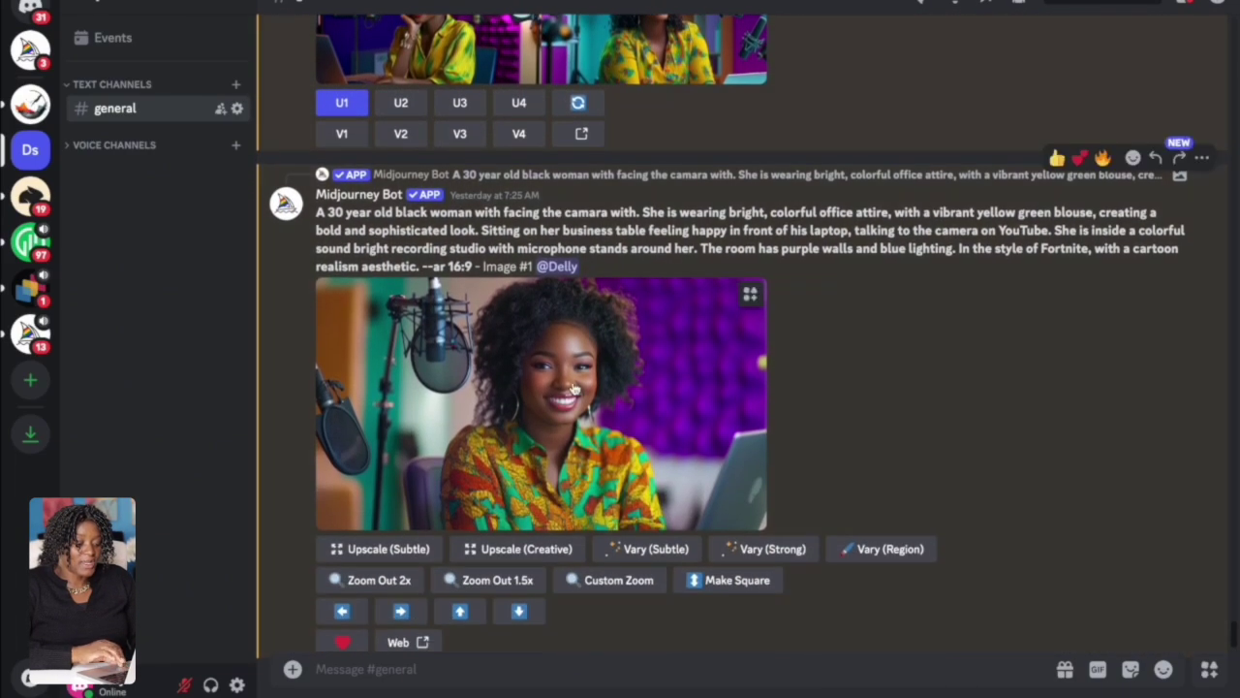
{"action": "left_click", "coordinate": [573, 388]}
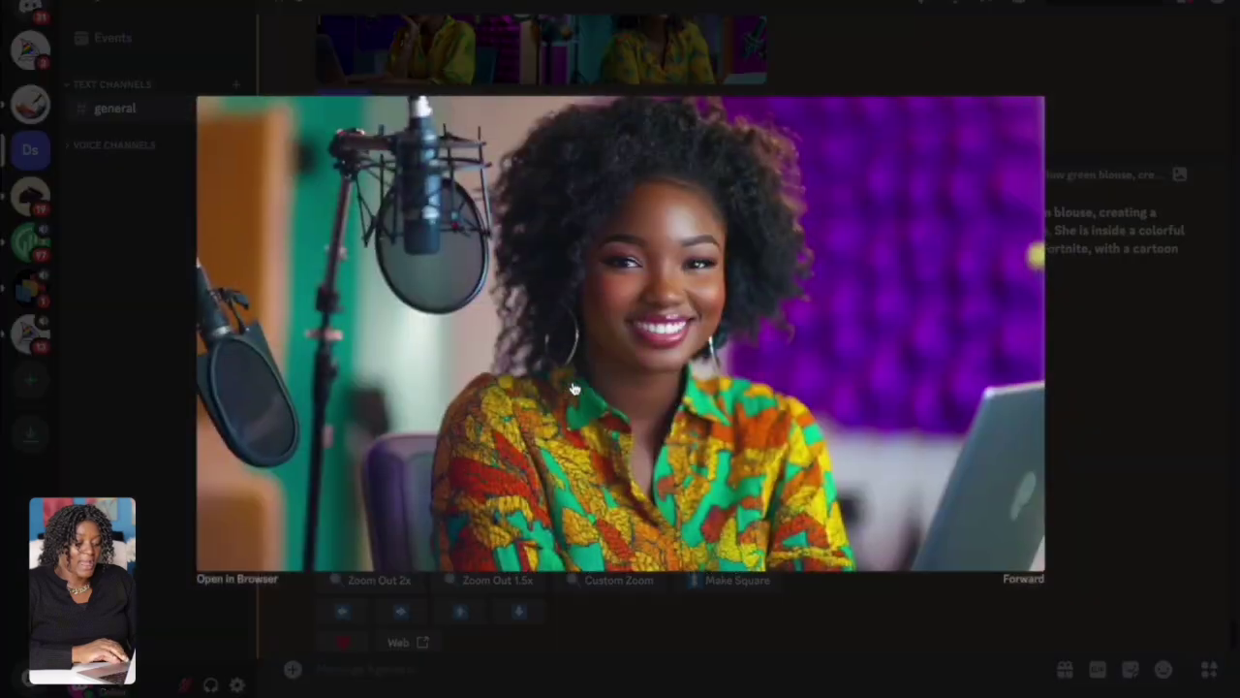
{"action": "right_click", "coordinate": [677, 354]}
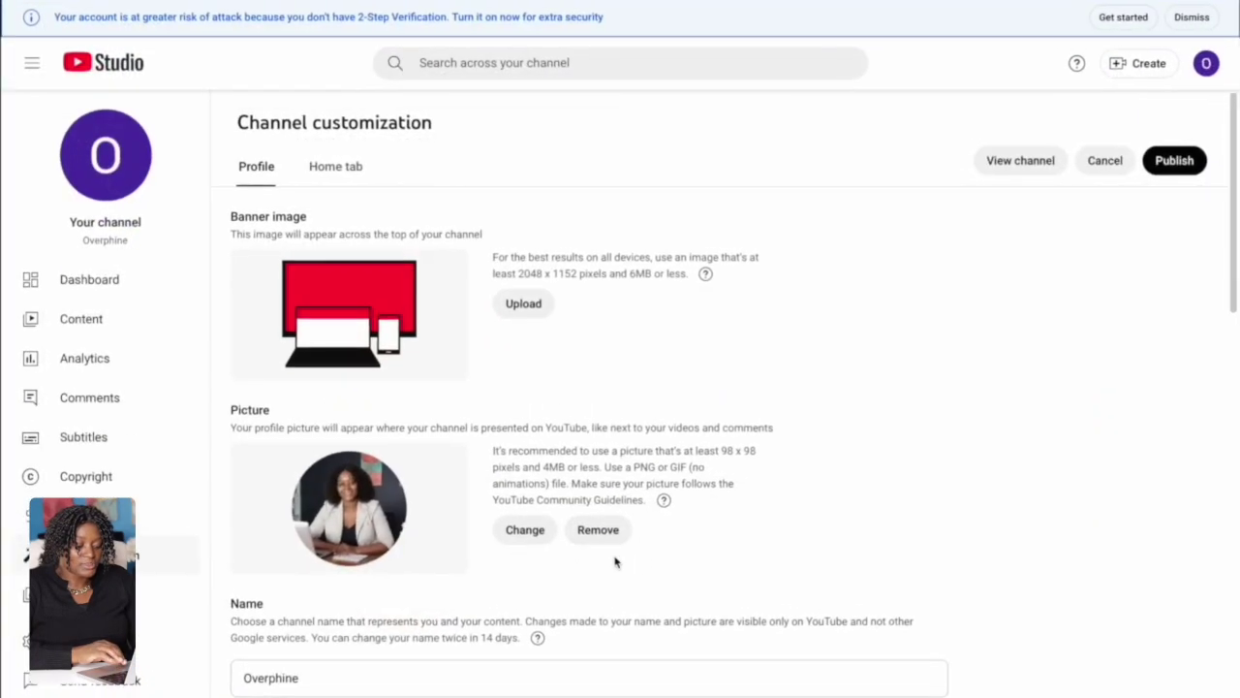
Replace the profile picture with B.png from the Desktop, positioning the crop around the woman
{"action": "left_click", "coordinate": [526, 531]}
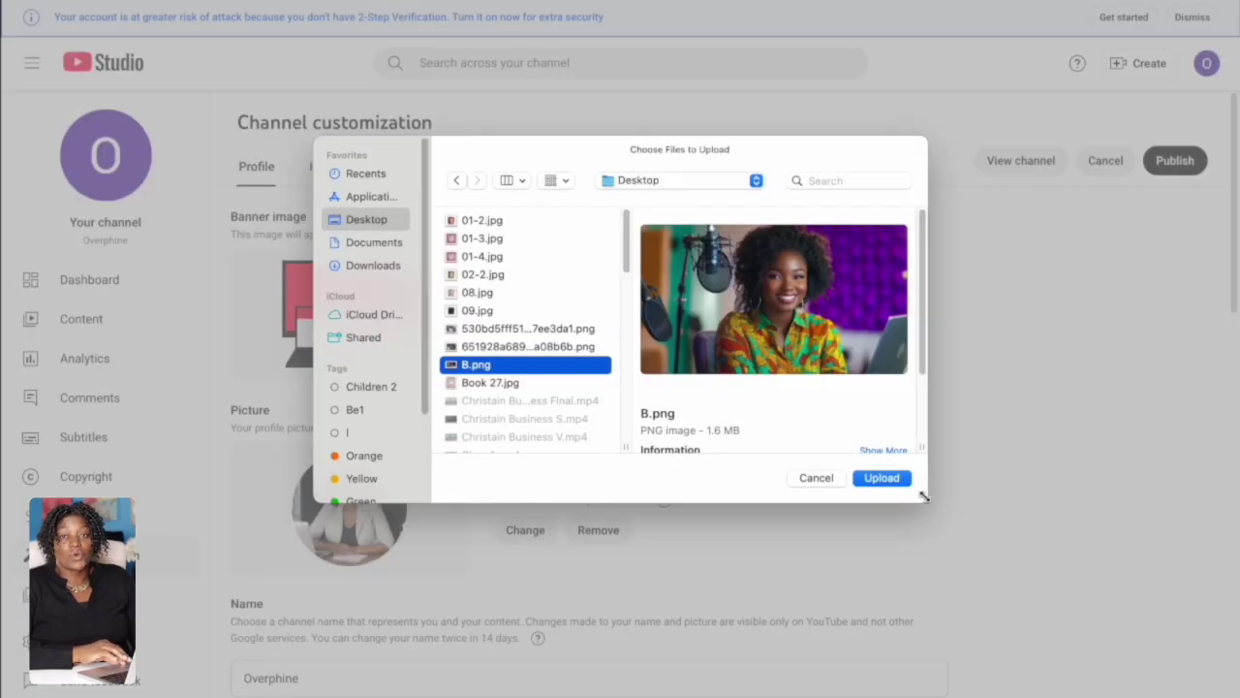
{"action": "left_click", "coordinate": [881, 478]}
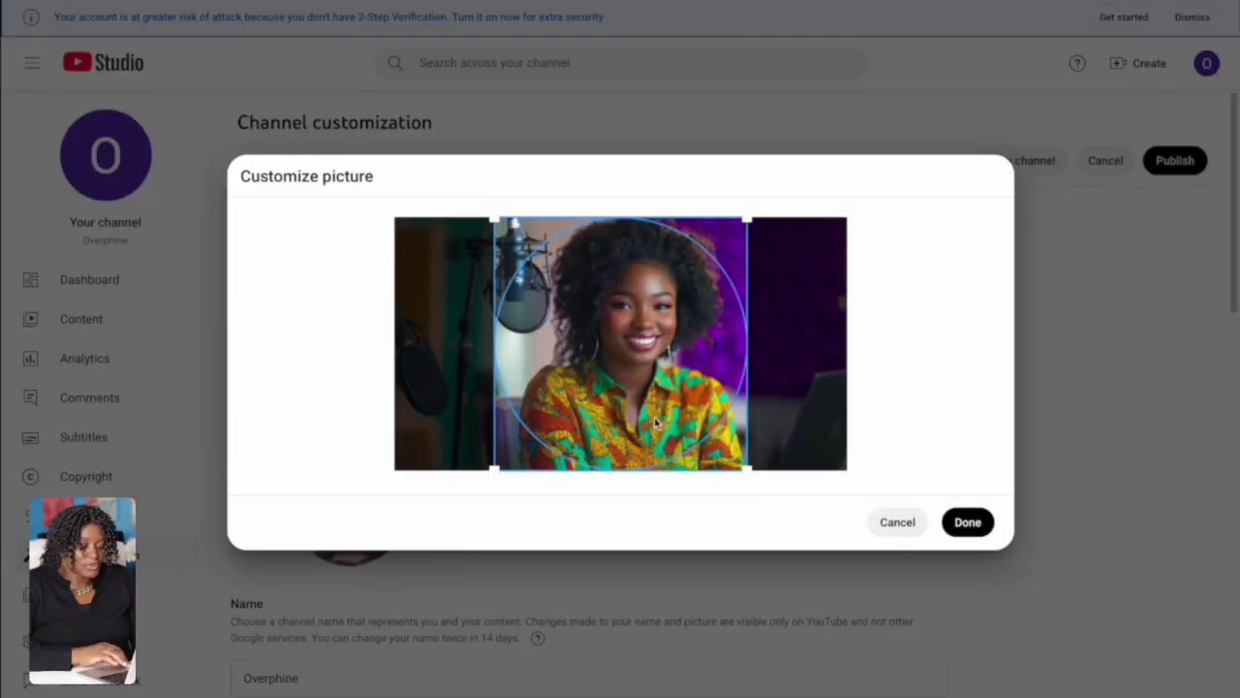
{"action": "left_click_drag", "start_coordinate": [656, 423], "coordinate": [633, 424]}
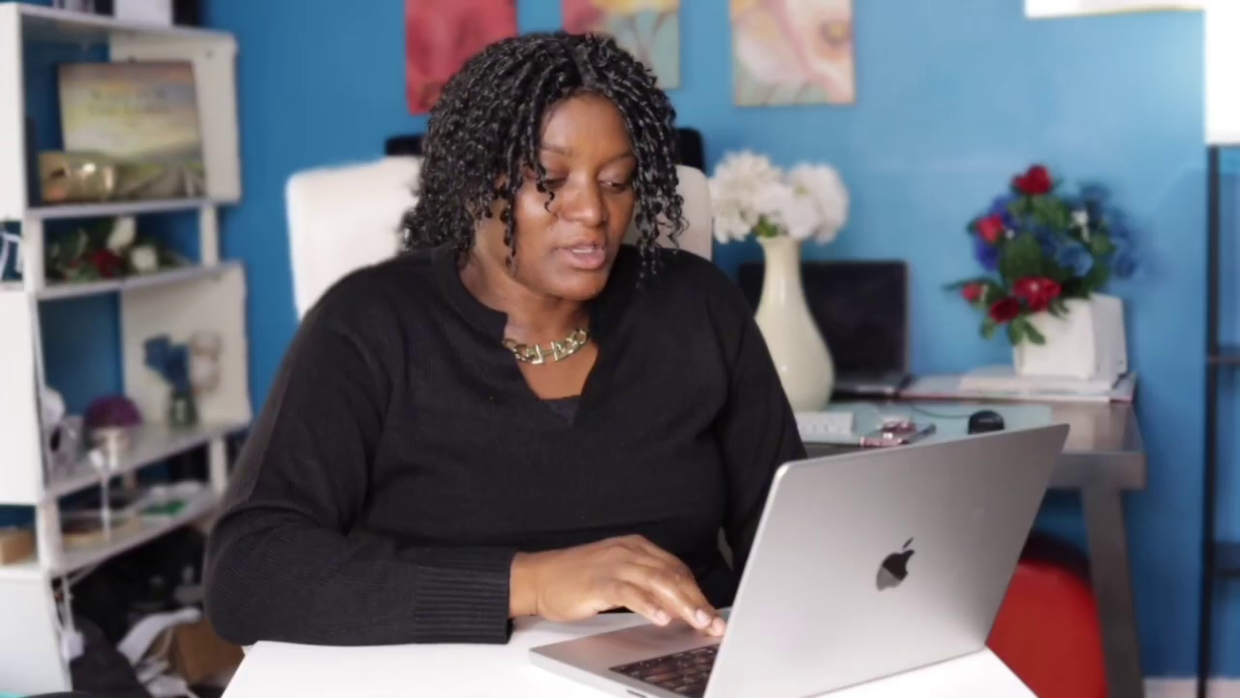
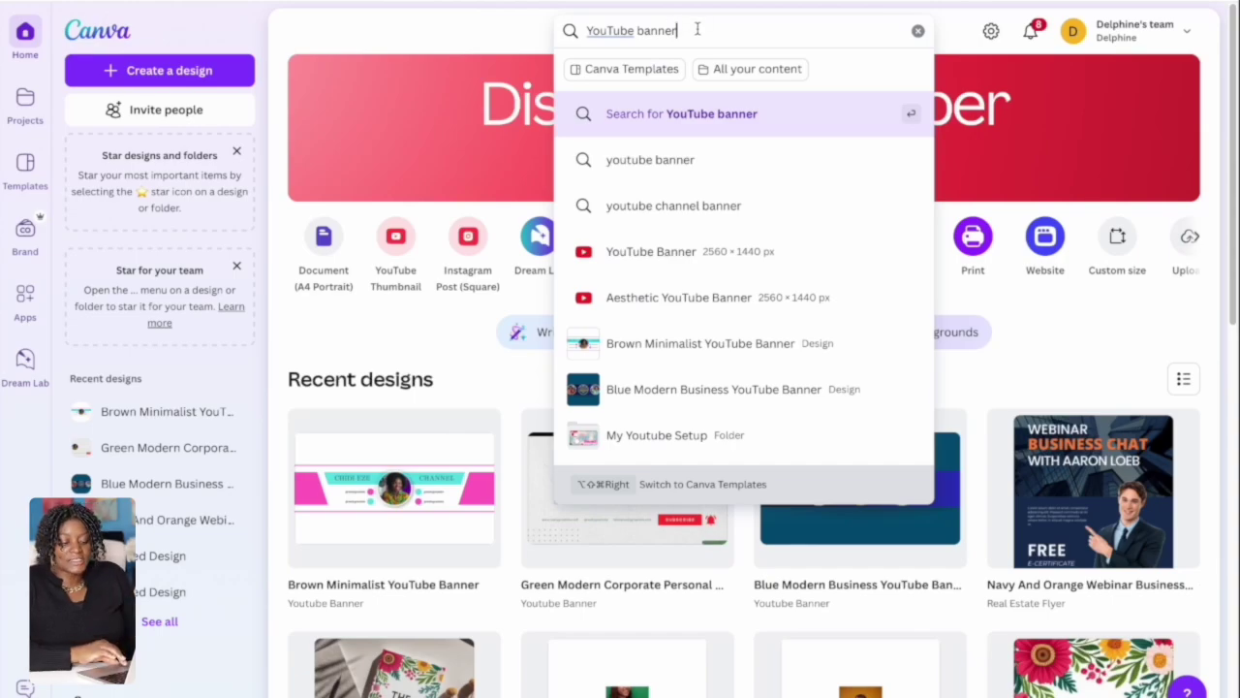
In Canva, search for "YouTube banner" and put the uploaded recording-studio portrait into the Brown Minimalist YouTube Banner's circular frame
{"action": "key", "text": "Return"}
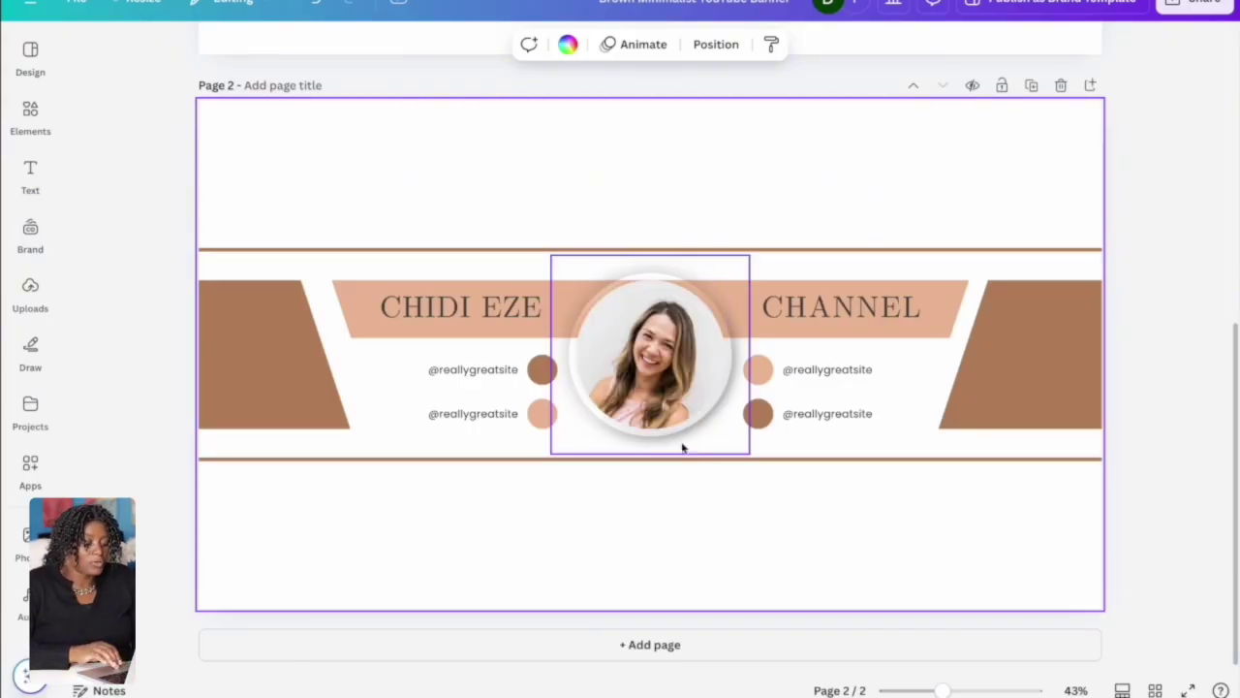
{"action": "left_click", "coordinate": [30, 290]}
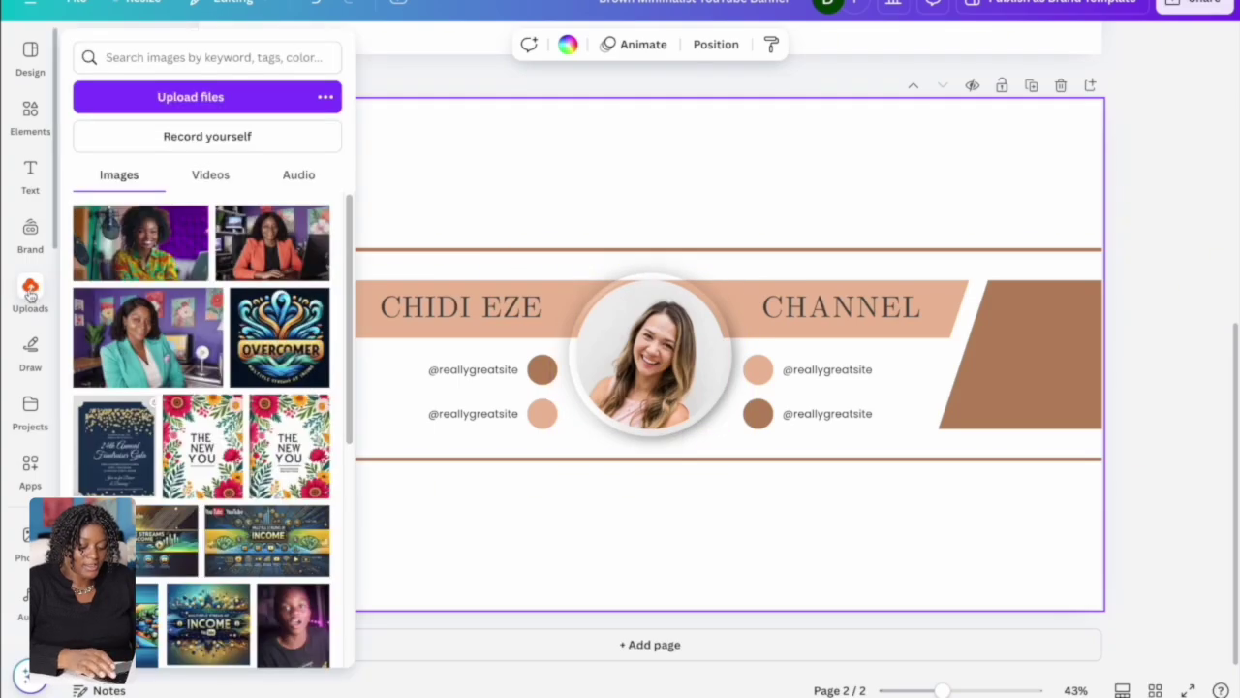
{"action": "left_click", "coordinate": [30, 291]}
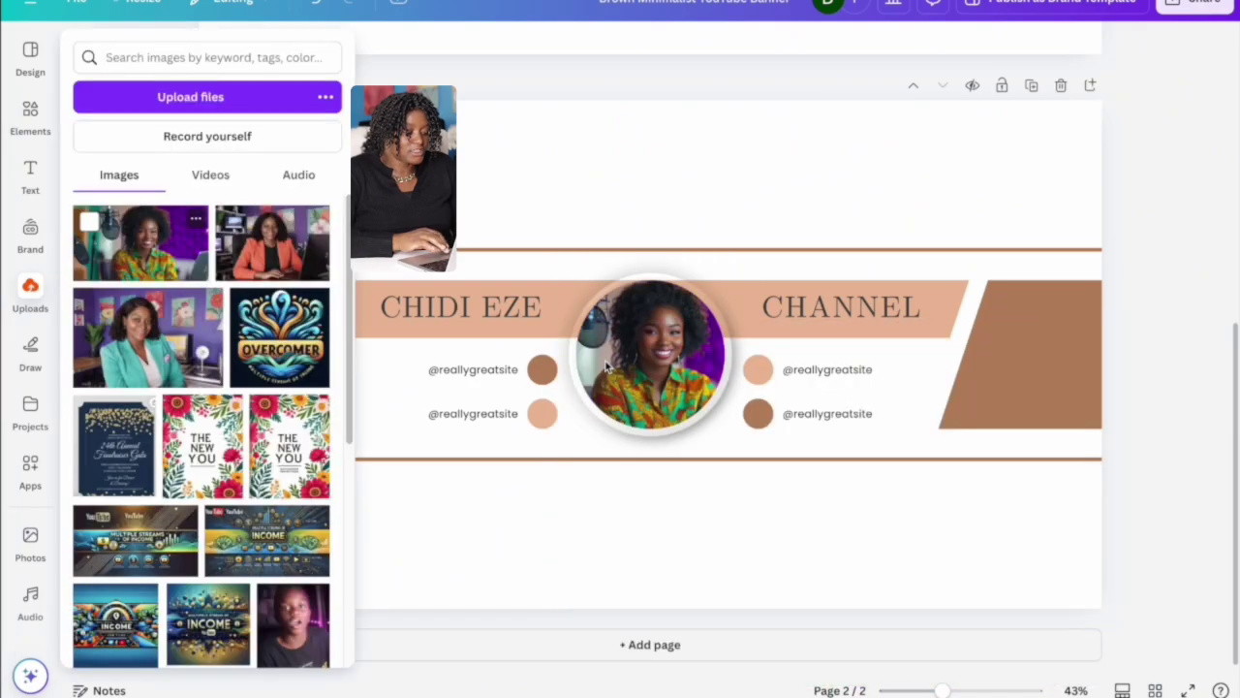
Change the banner's light salmon name bars and matching dots to pink #ff66c4 throughout the design
{"action": "left_click", "coordinate": [387, 304]}
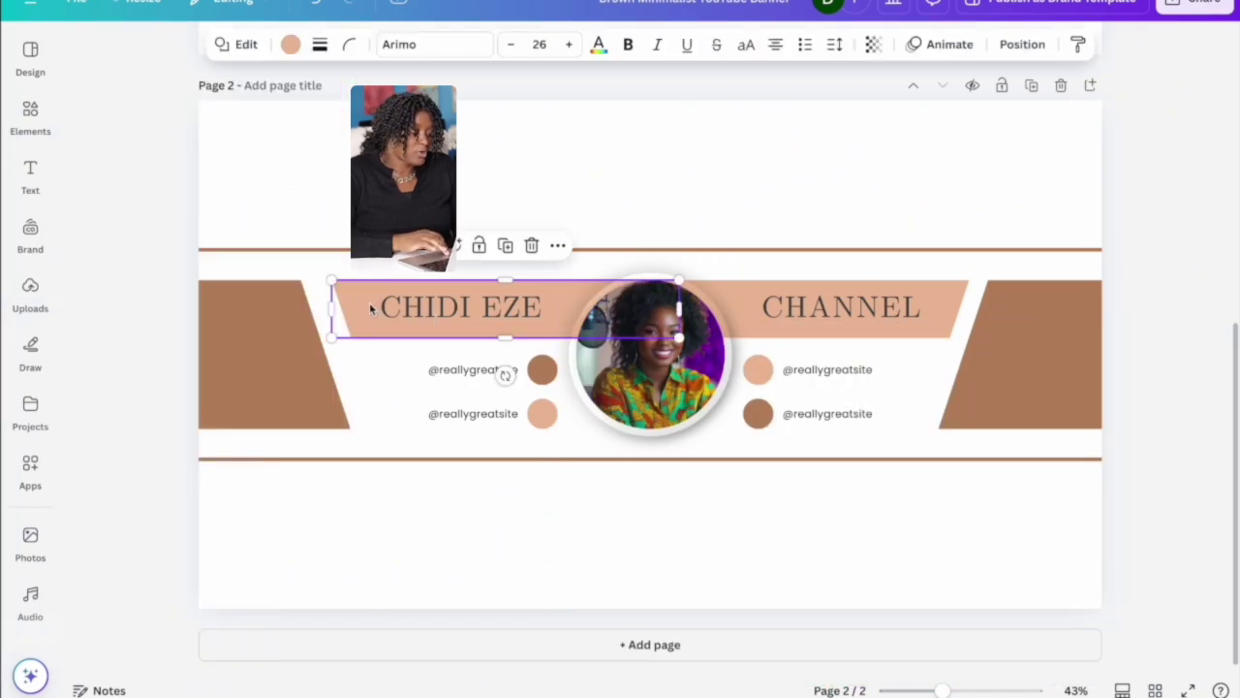
{"action": "left_click", "coordinate": [291, 45]}
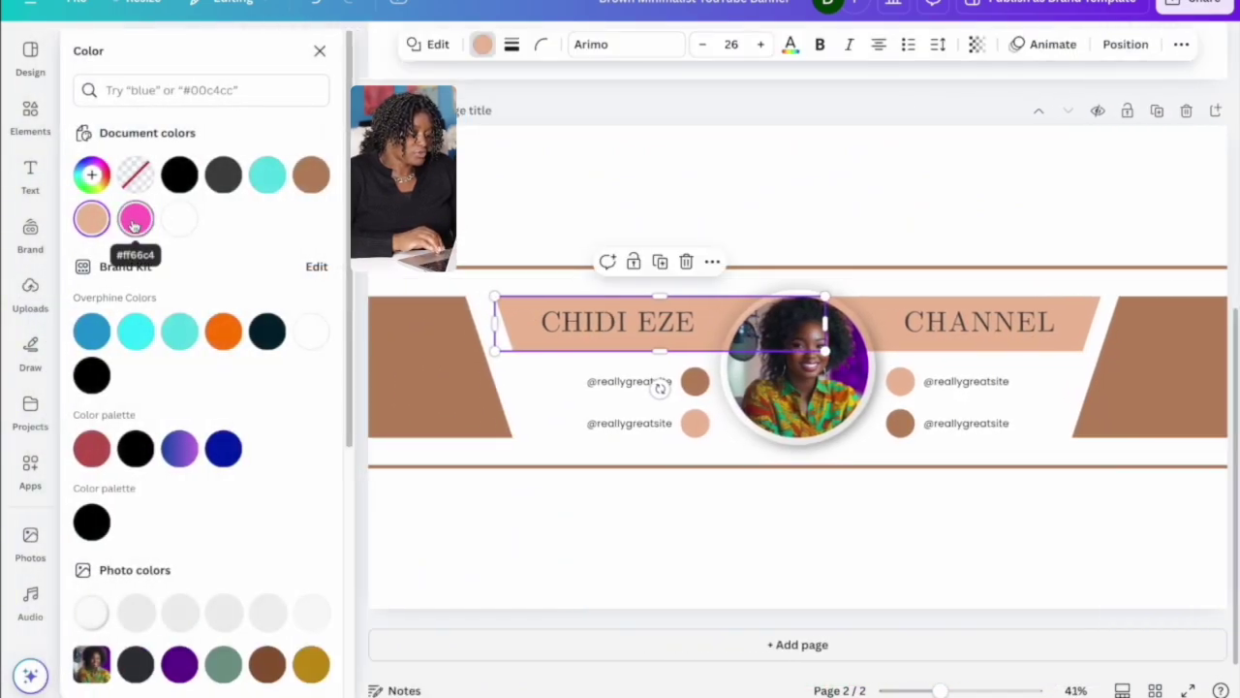
{"action": "left_click", "coordinate": [136, 219]}
{"action": "left_click", "coordinate": [135, 673]}
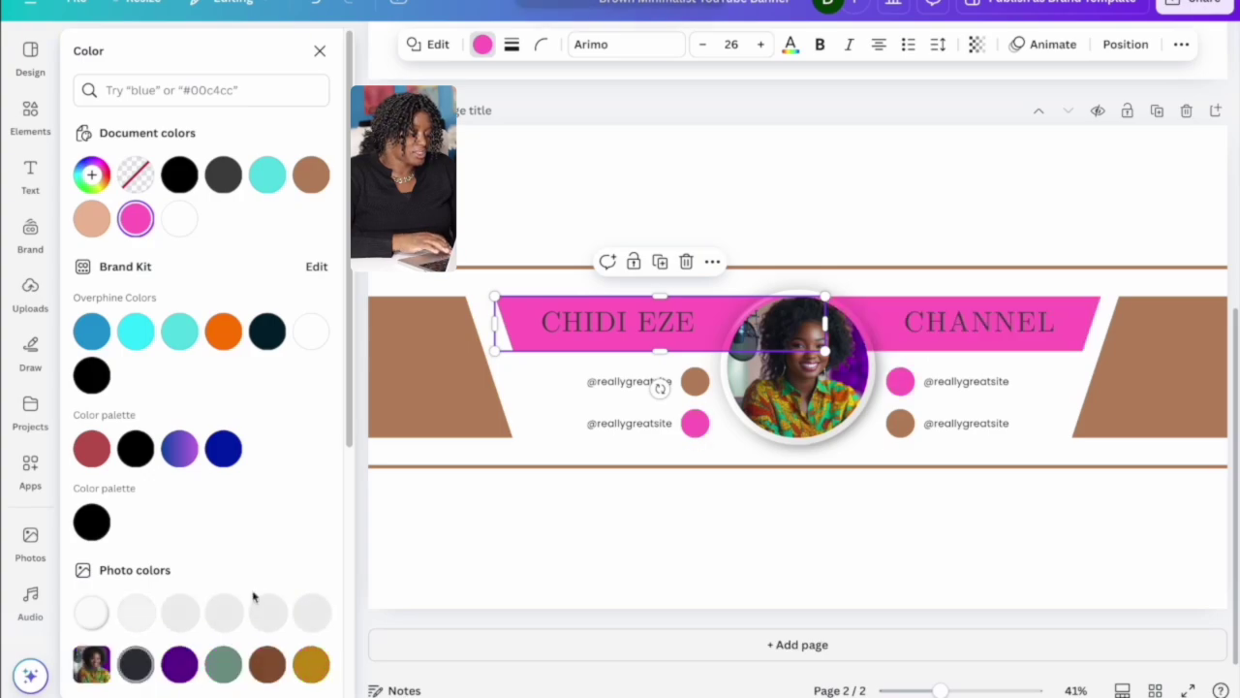
Recolour the brown side shapes, lines and dots to the Brand Kit's light turquoise across all pages
{"action": "left_click", "coordinate": [440, 402]}
{"action": "left_click", "coordinate": [179, 332]}
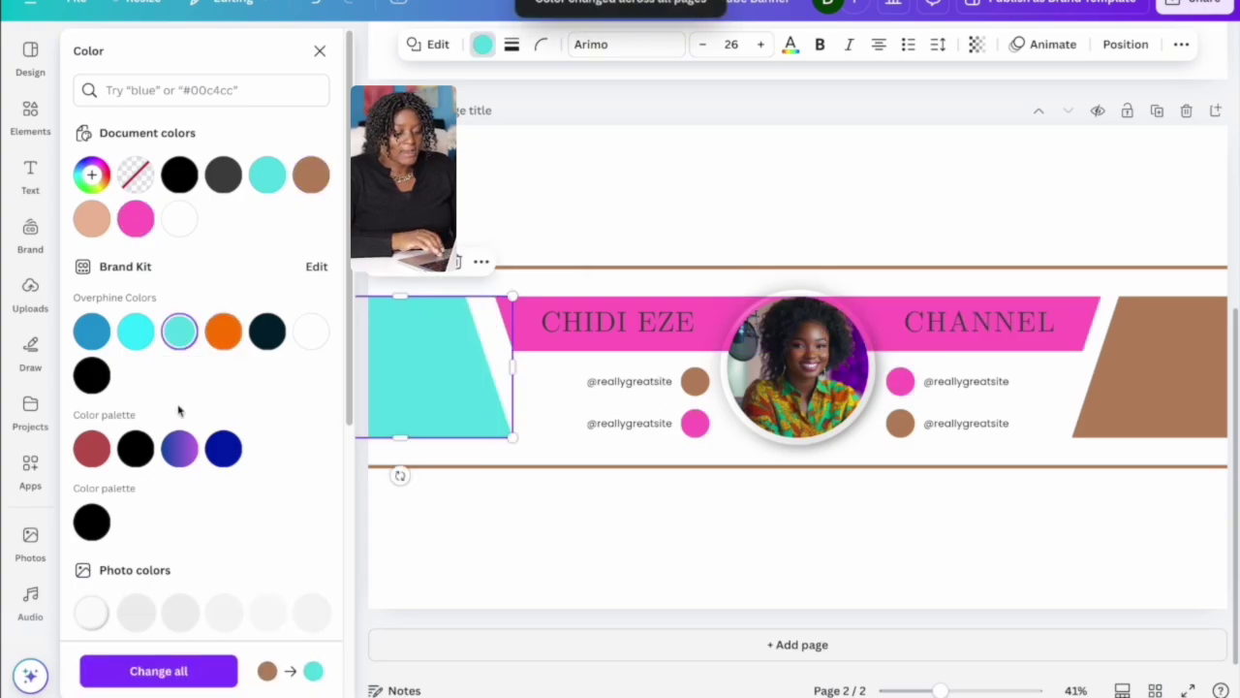
{"action": "left_click", "coordinate": [160, 671]}
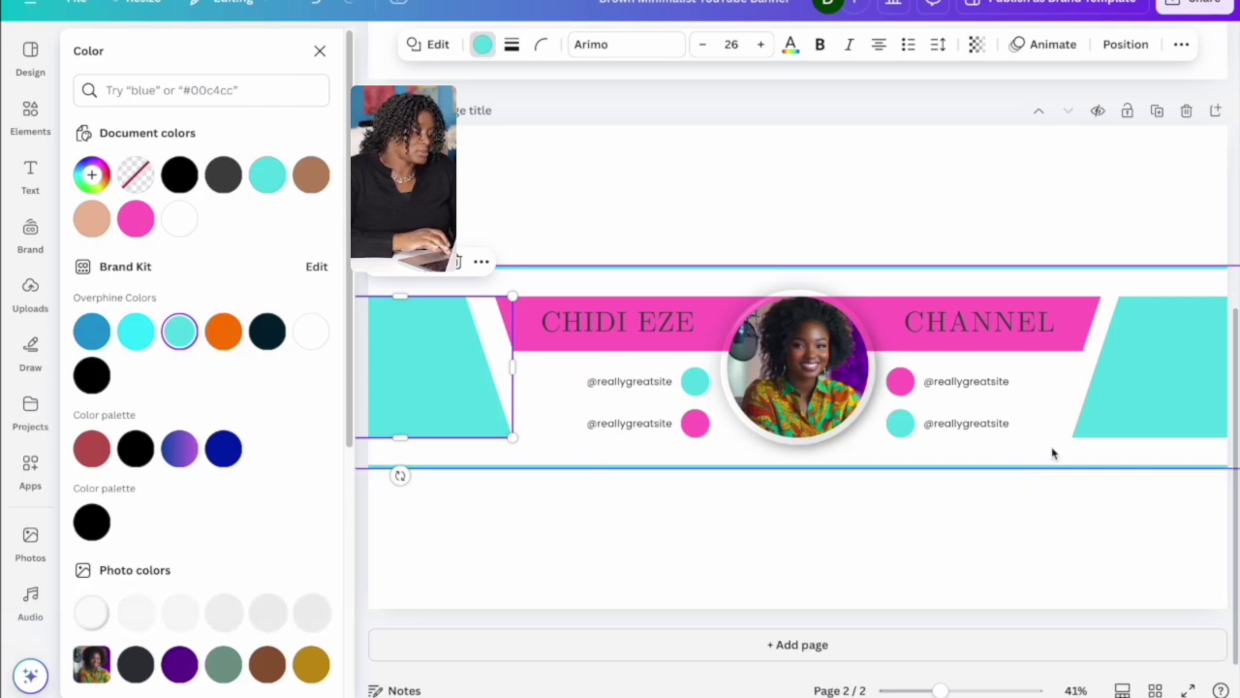
Search the elements for "subscribe" and place a small red Subscribe button graphic with a bell centred below the portrait
{"action": "left_click", "coordinate": [30, 114]}
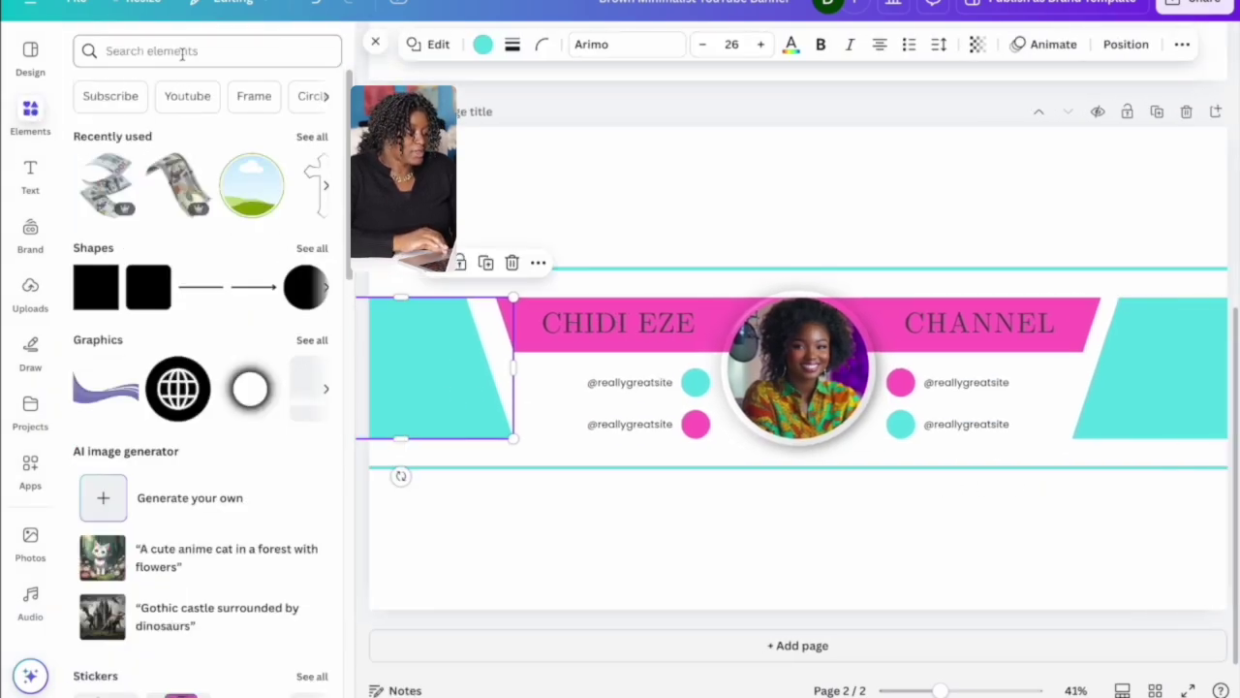
{"action": "left_click", "coordinate": [181, 51]}
{"action": "type", "text": "subscribe"}
{"action": "key", "text": "Return"}
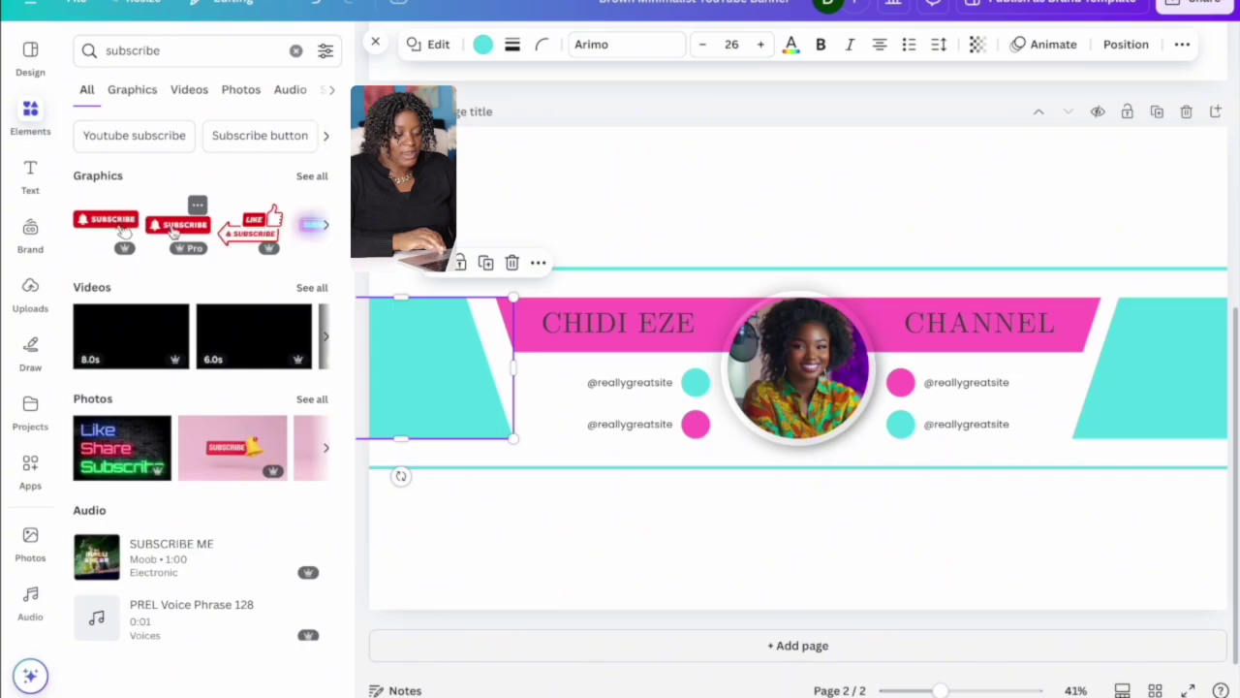
{"action": "left_click", "coordinate": [124, 229]}
{"action": "left_click_drag", "start_coordinate": [628, 413], "coordinate": [800, 427]}
{"action": "left_click_drag", "start_coordinate": [879, 407], "coordinate": [1098, 450]}
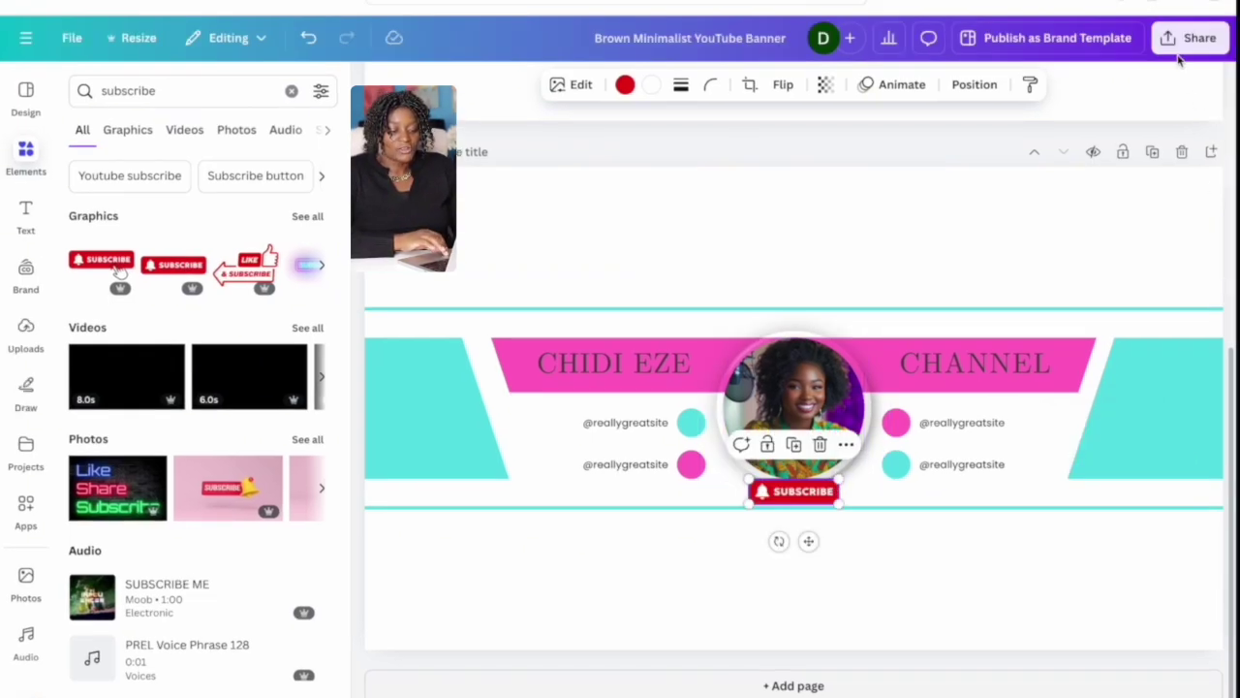
Download page 2 of the banner design as a PNG at 2,560 × 1,440 px
{"action": "left_click", "coordinate": [1192, 38]}
{"action": "left_click", "coordinate": [938, 380]}
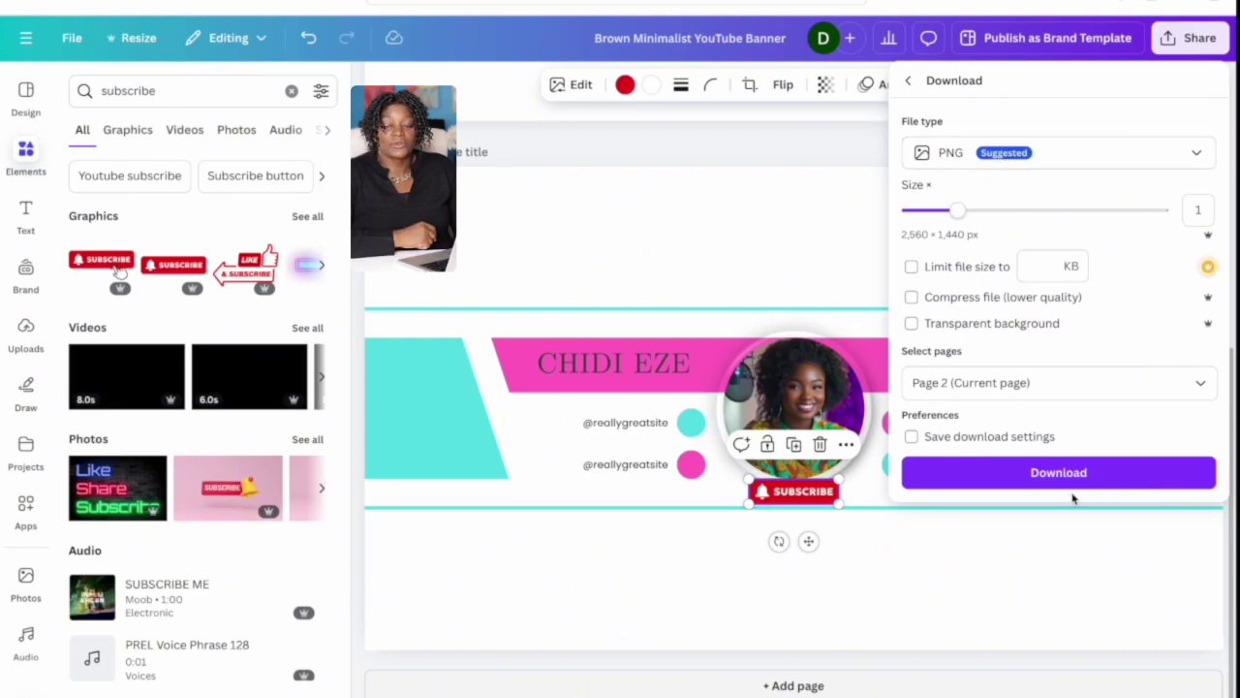
{"action": "left_click", "coordinate": [1047, 474]}
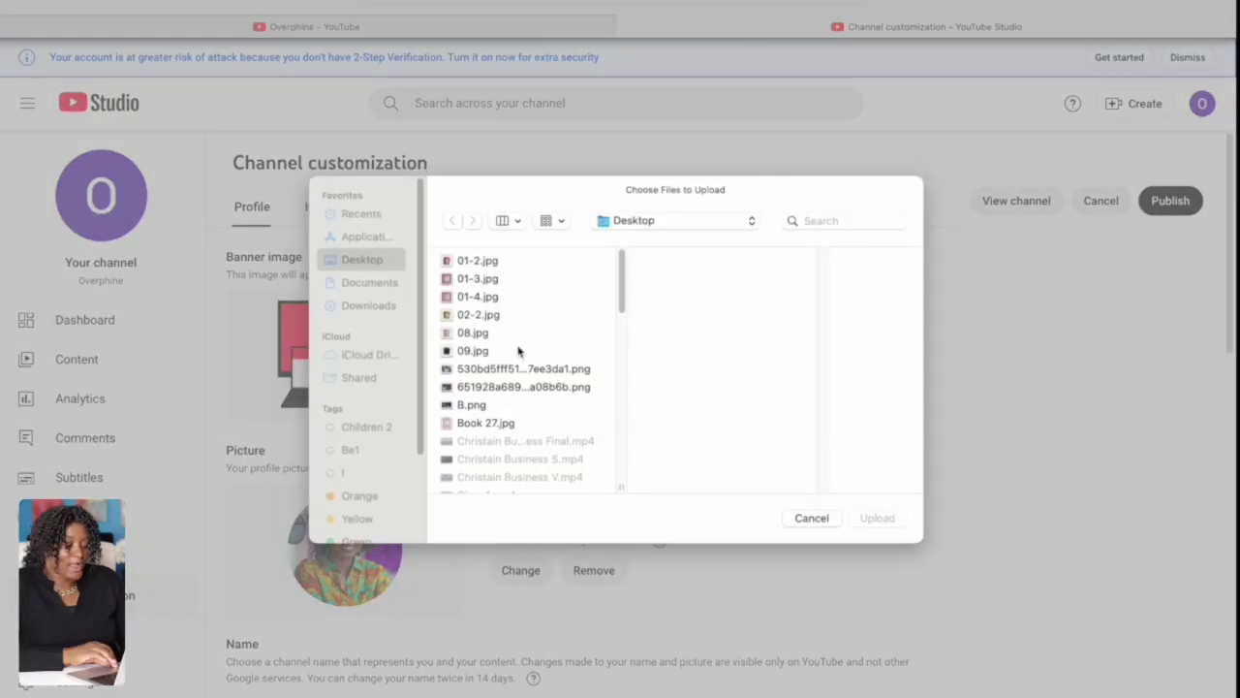
In YouTube Studio, upload Brown Minimalist YouTube Banner-2.png as the channel's banner image and publish the customization
{"action": "left_click", "coordinate": [367, 215]}
{"action": "left_click", "coordinate": [478, 281]}
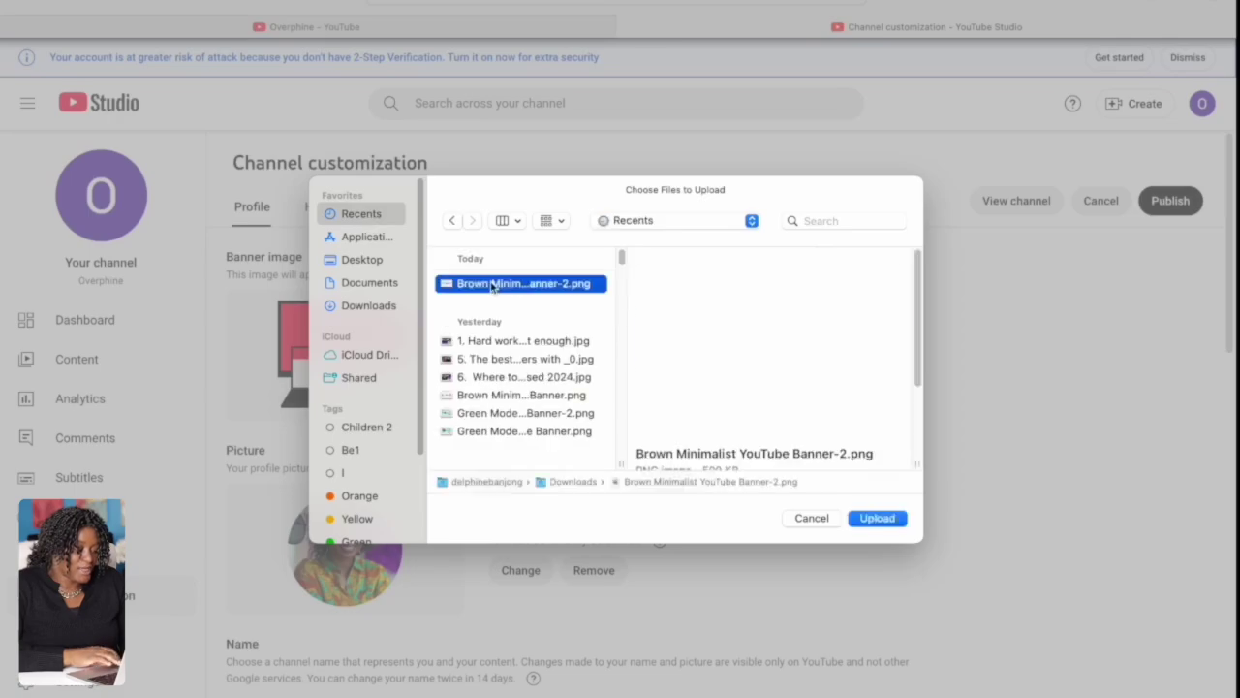
{"action": "left_click", "coordinate": [876, 519]}
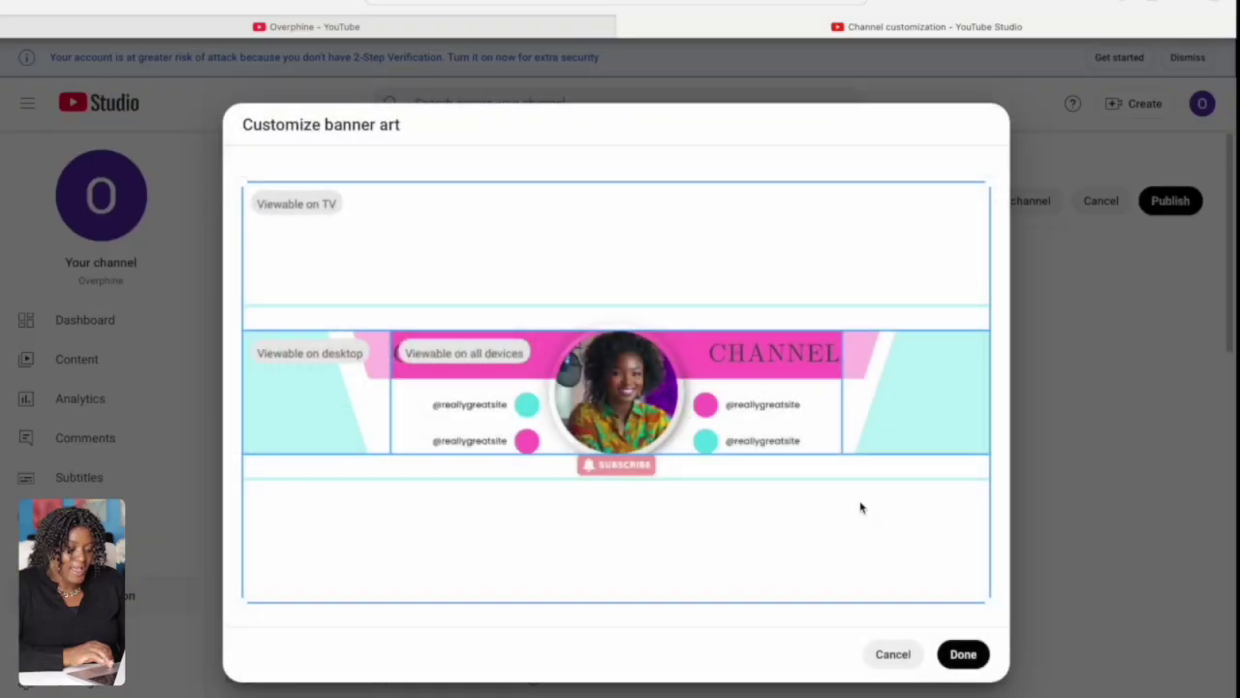
{"action": "left_click", "coordinate": [966, 655]}
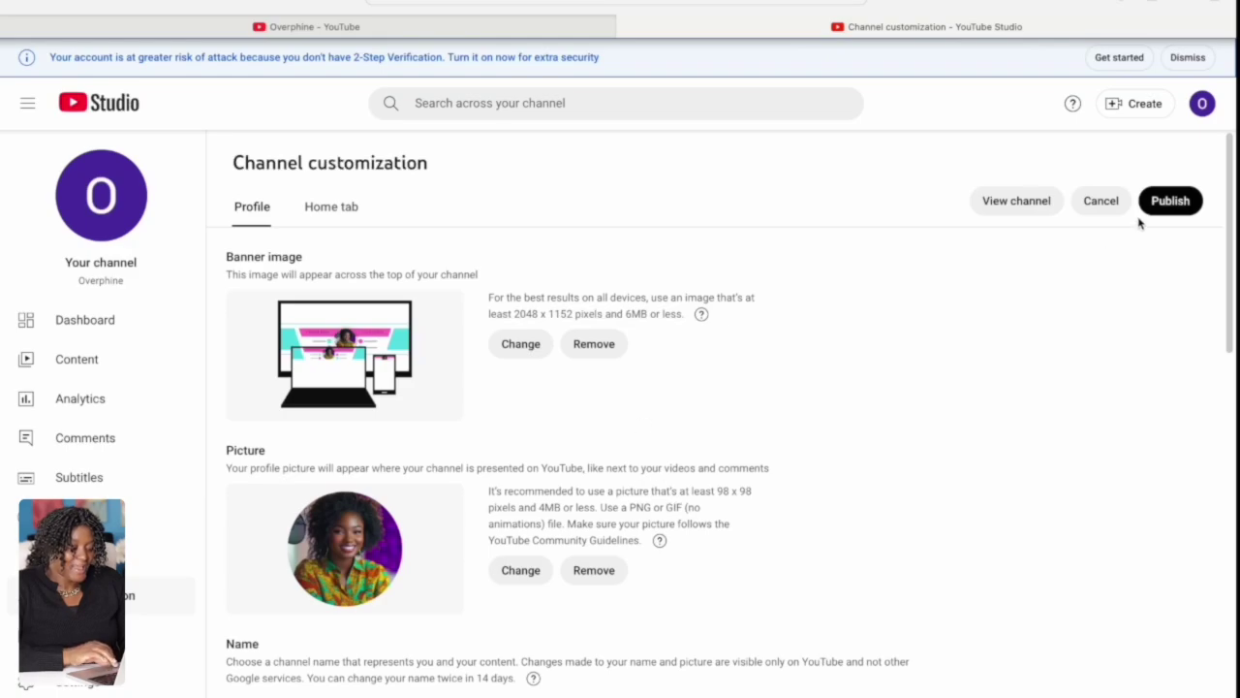
{"action": "left_click", "coordinate": [1166, 201]}
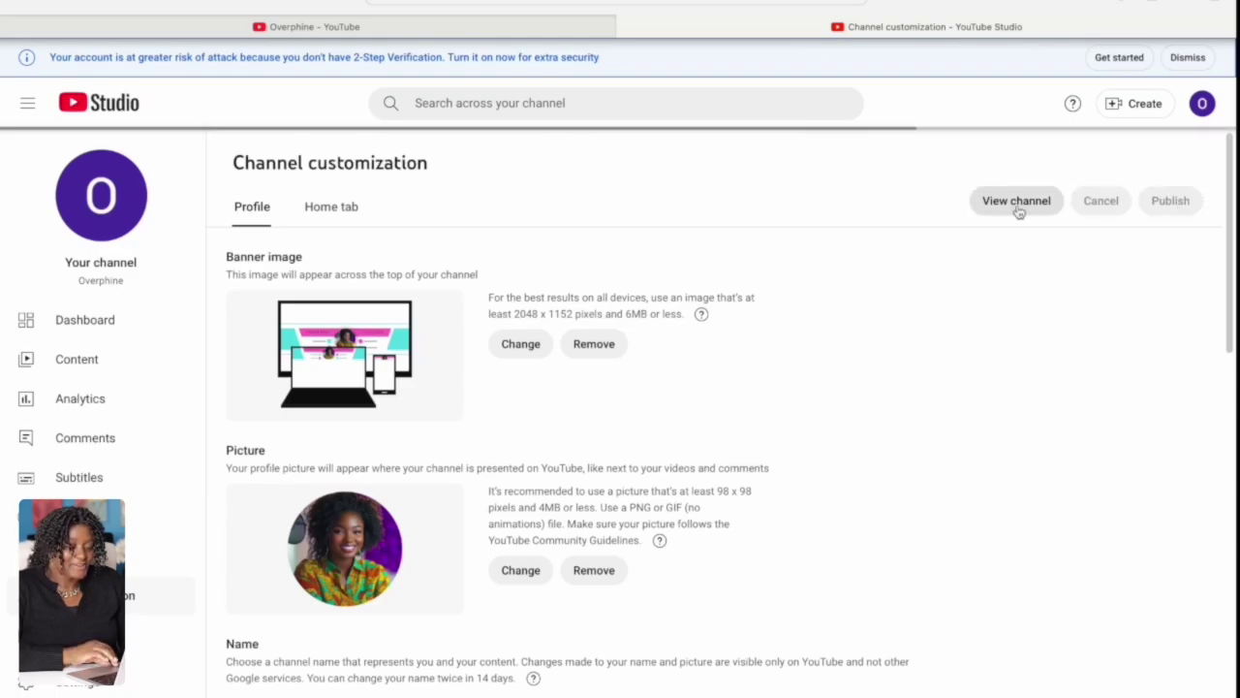
View the live channel, open its full description and follow the Subscribe link to test it
{"action": "left_click", "coordinate": [1017, 207]}
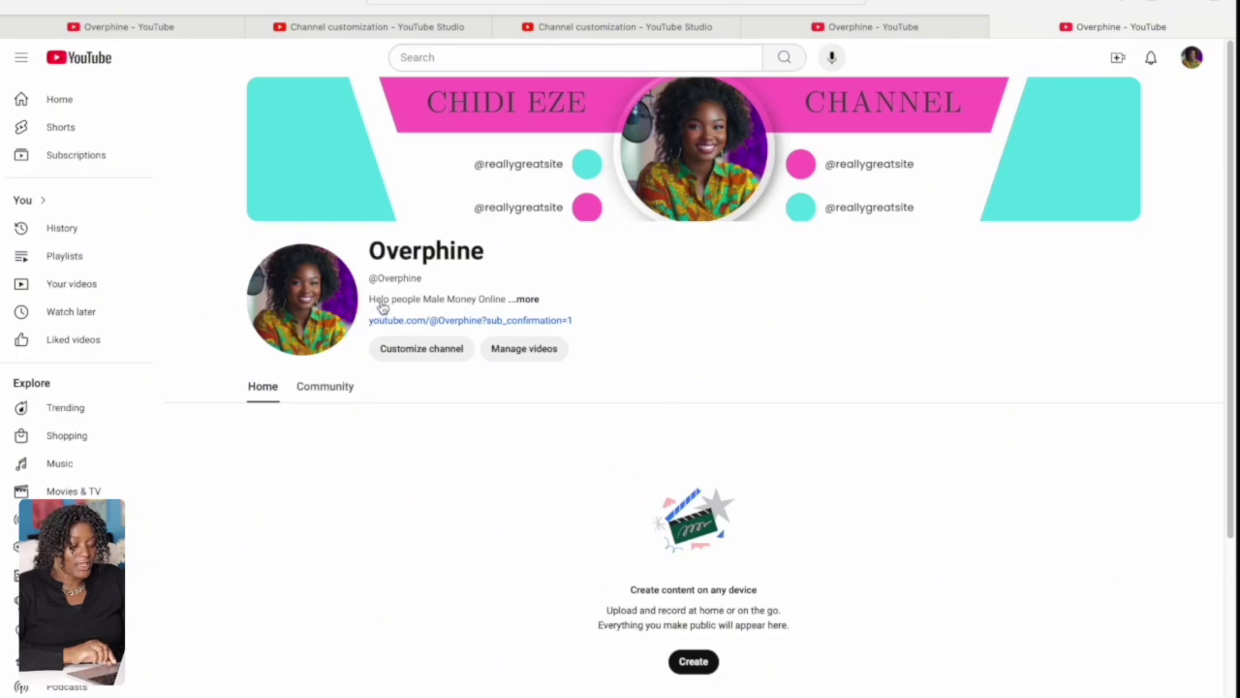
{"action": "left_click", "coordinate": [526, 300]}
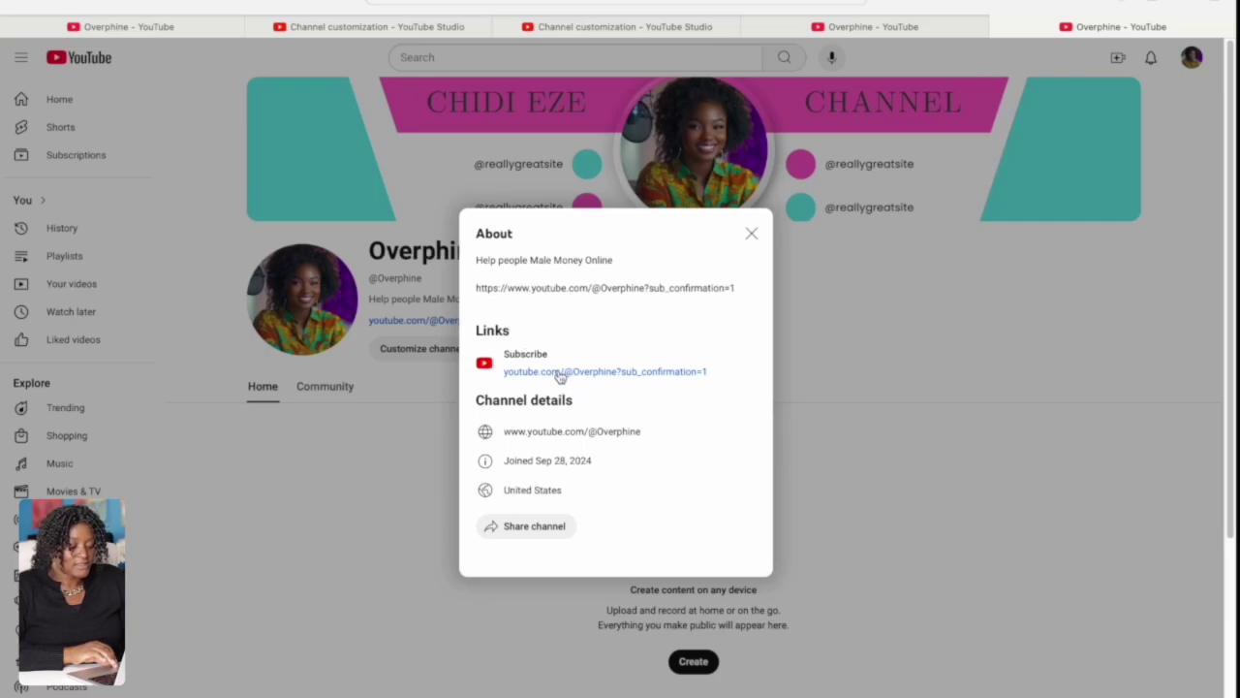
{"action": "left_click", "coordinate": [594, 373]}
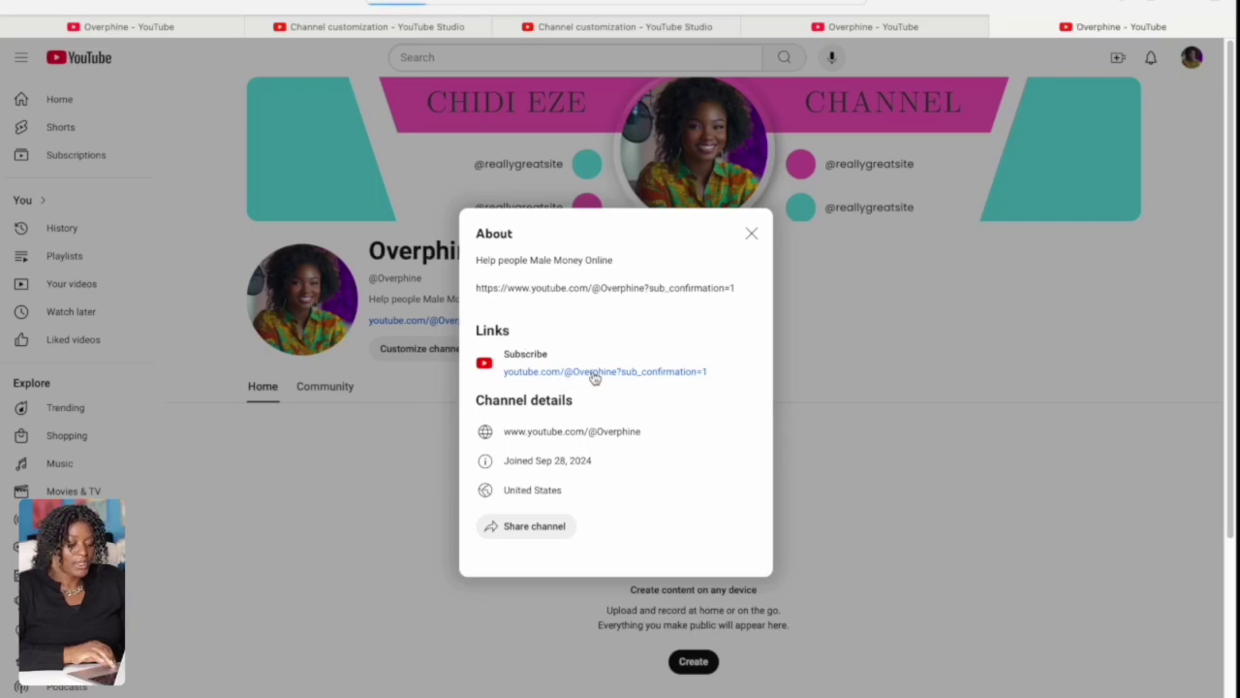